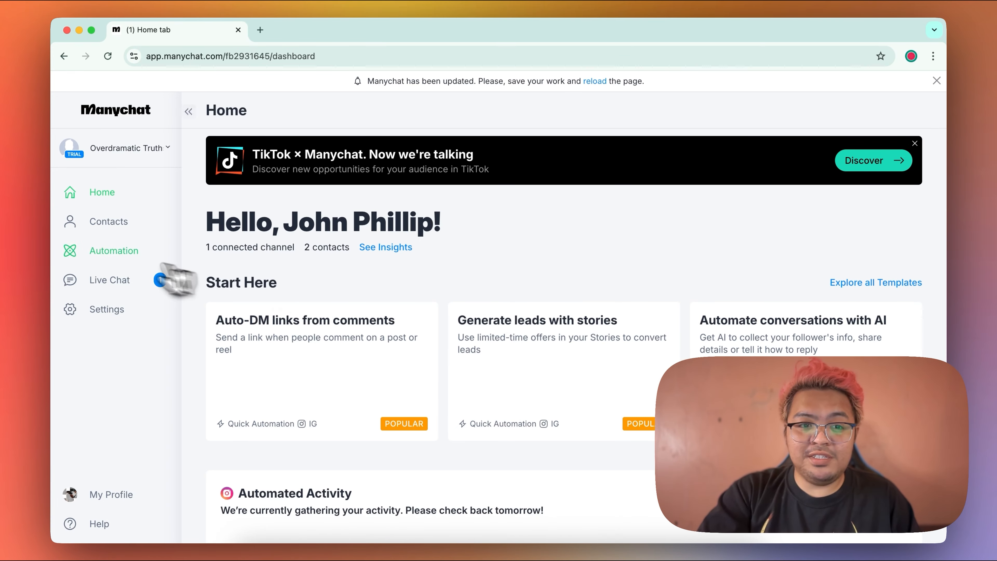
Open the Automation section and look over the list of existing automations.
left_click(82, 251)
scroll(695, 302, "down", 1)
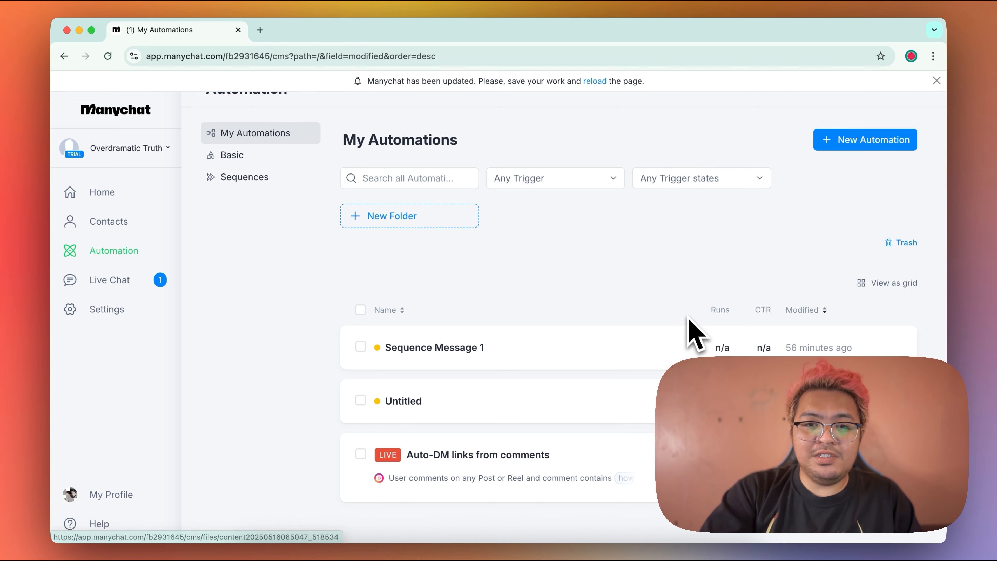
scroll(695, 330, "up", 1)
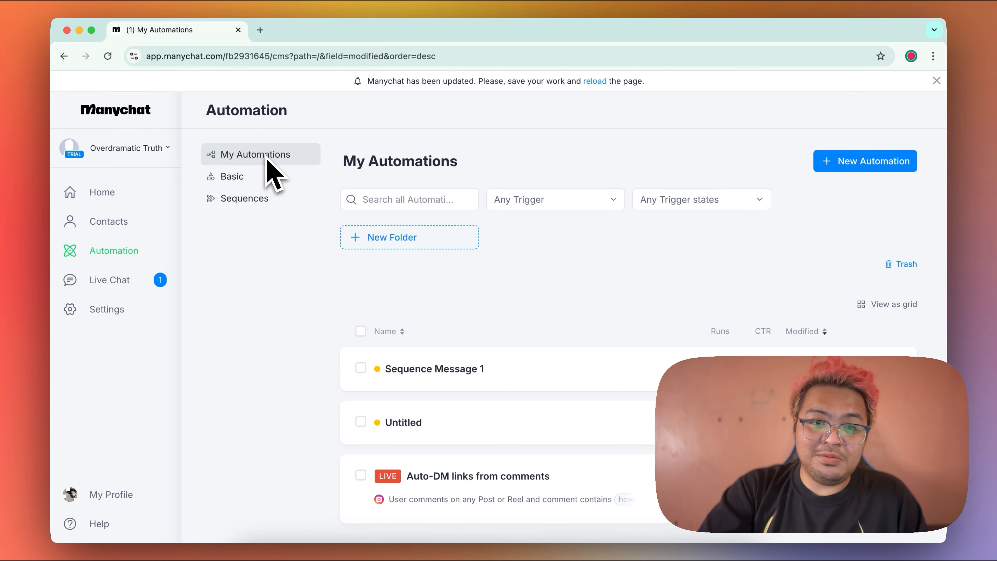
Examine the Basic Automations options and the Sequences list, and return to My Automations.
left_click(271, 176)
scroll(621, 308, "down", 4)
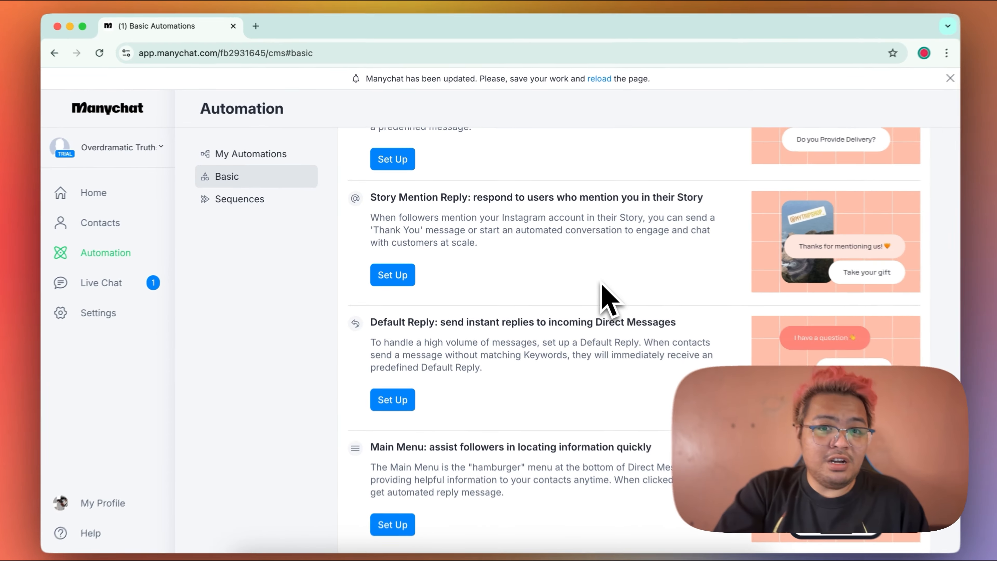
scroll(625, 310, "up", 5)
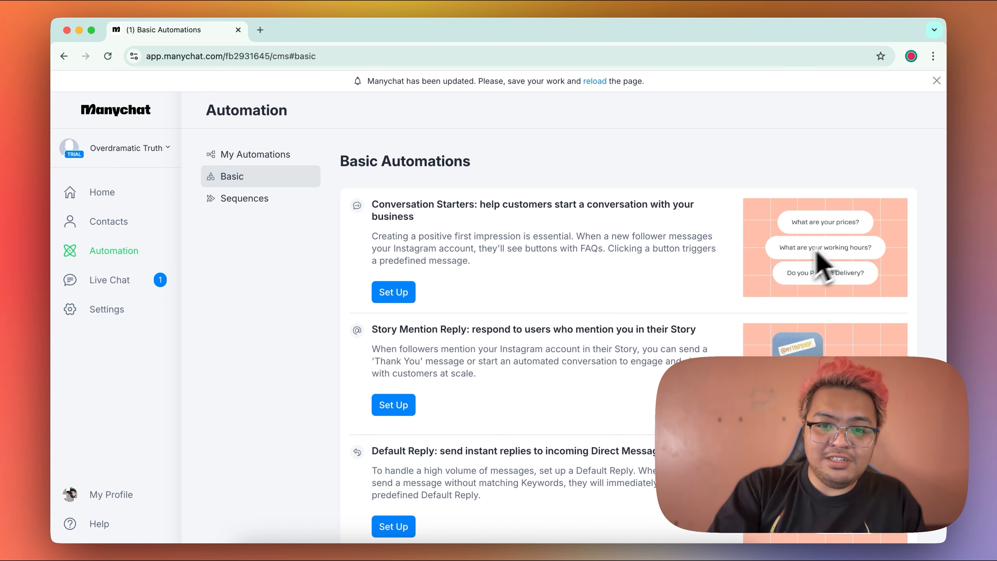
scroll(485, 337, "down", 4)
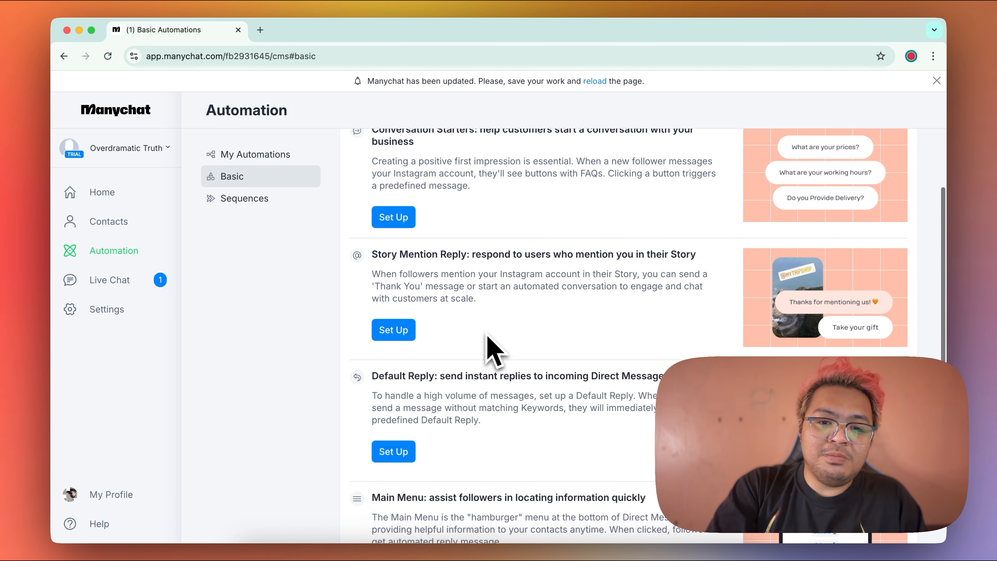
scroll(506, 338, "down", 1)
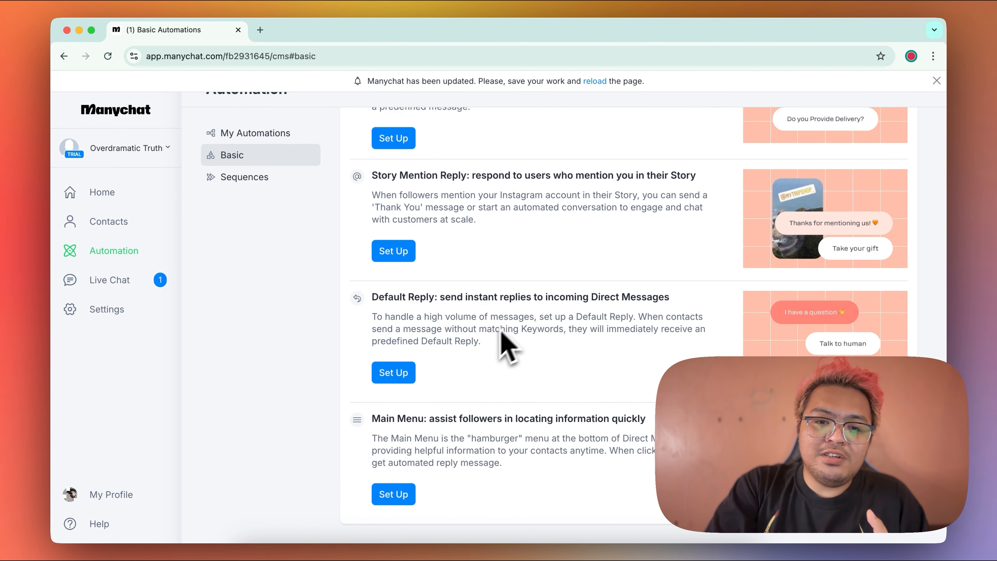
scroll(444, 428, "up", 4)
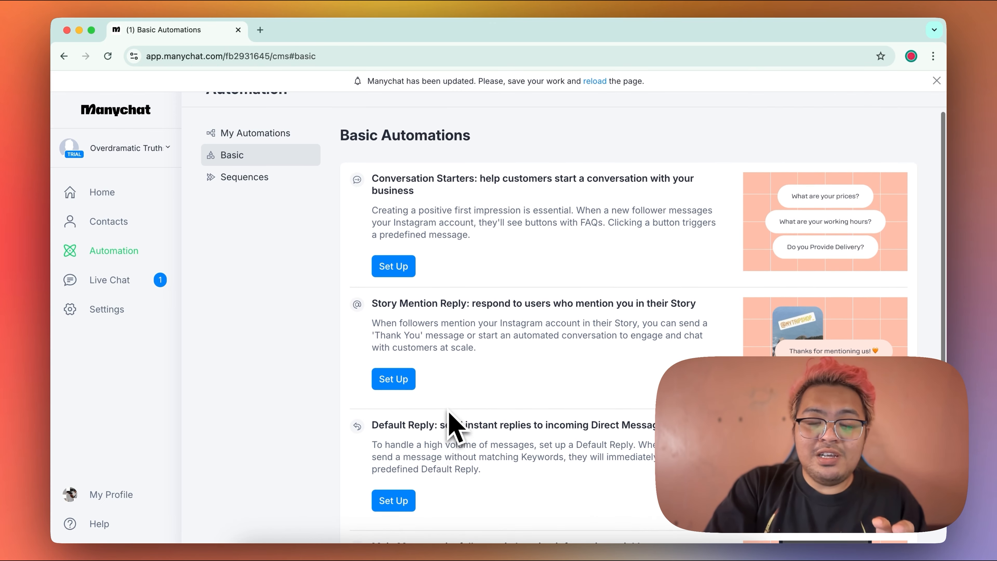
scroll(452, 409, "up", 1)
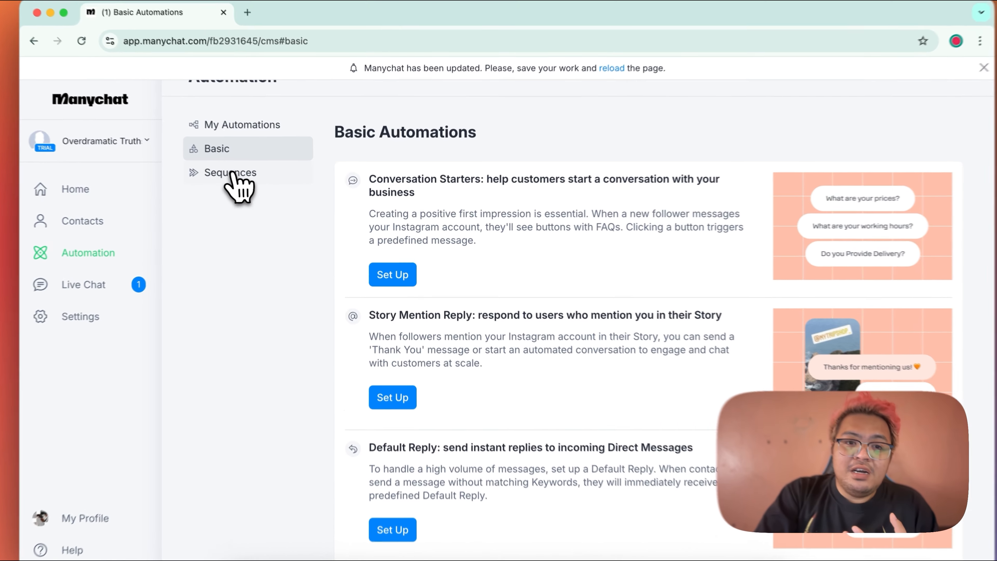
left_click(243, 177)
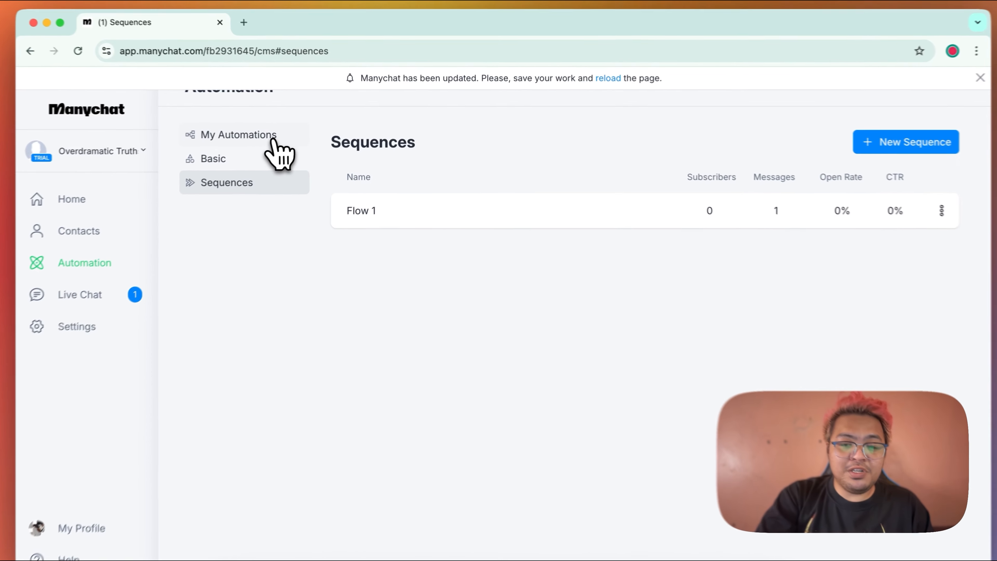
left_click(273, 139)
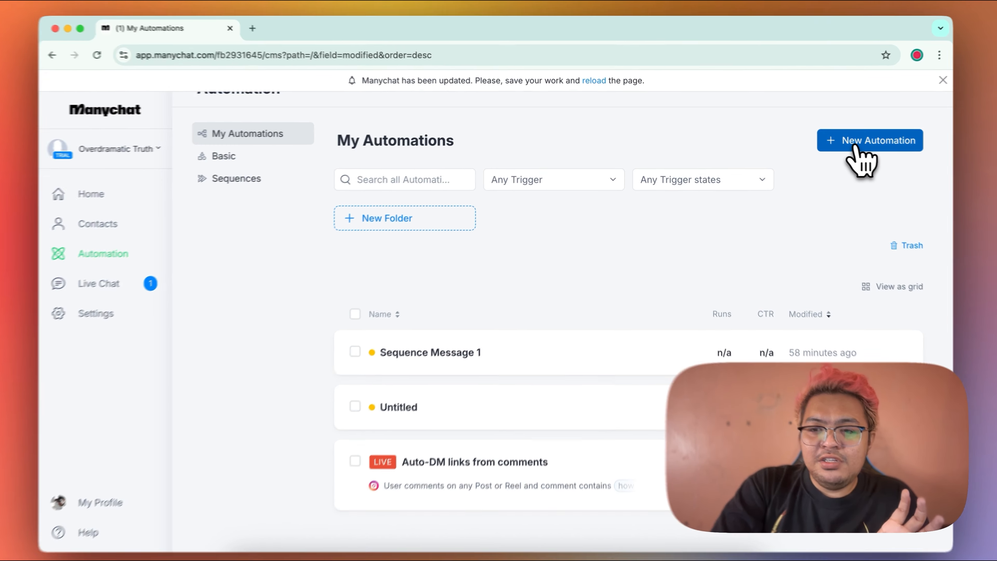
Create a new automation from scratch after browsing the ready-to-go templates.
left_click(856, 147)
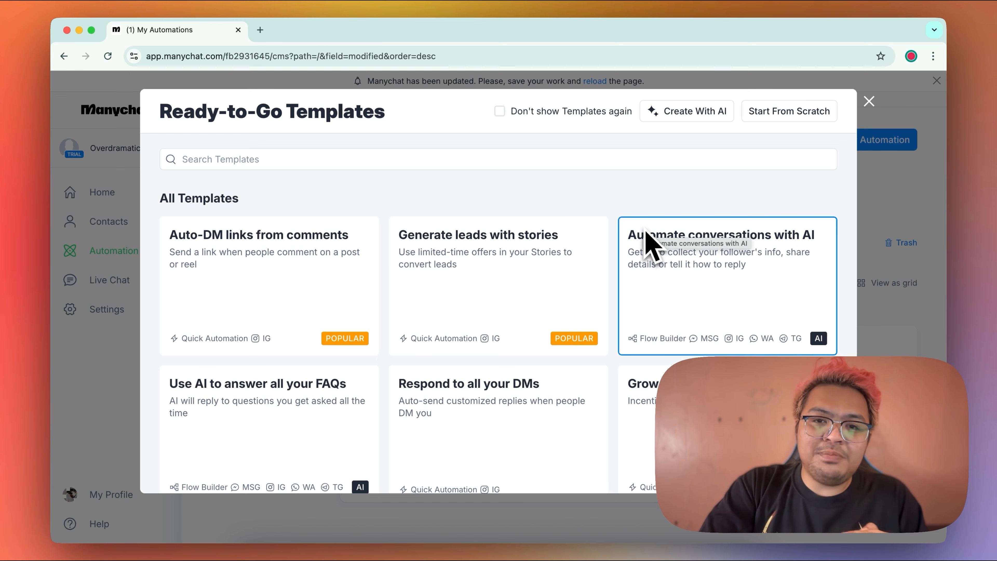
scroll(620, 248, "down", 5)
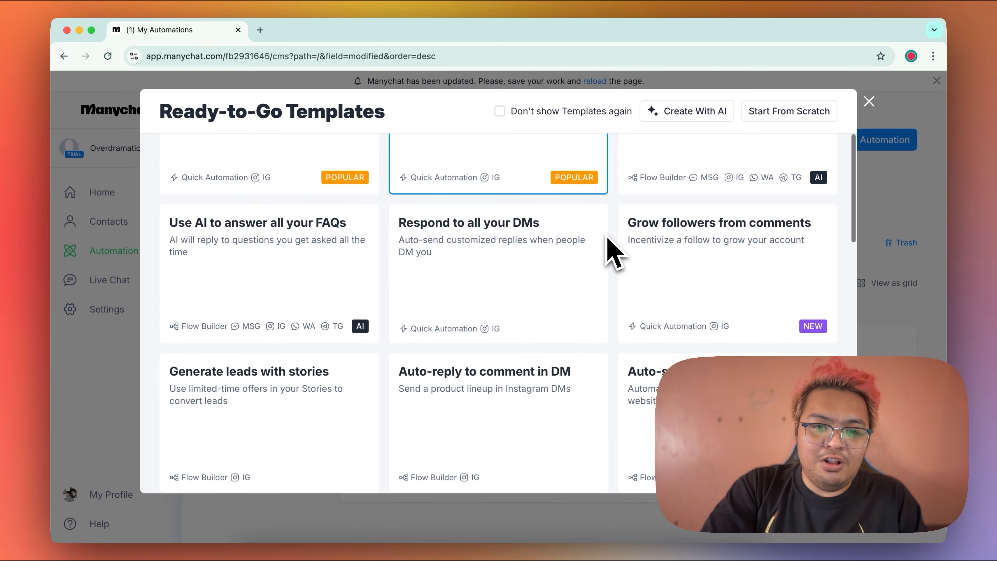
scroll(612, 251, "down", 2)
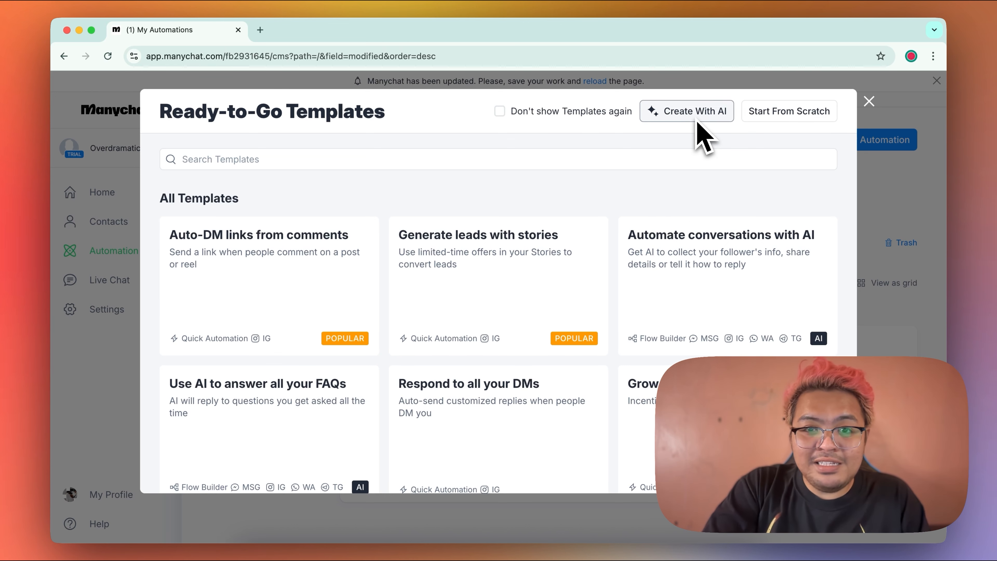
left_click(778, 118)
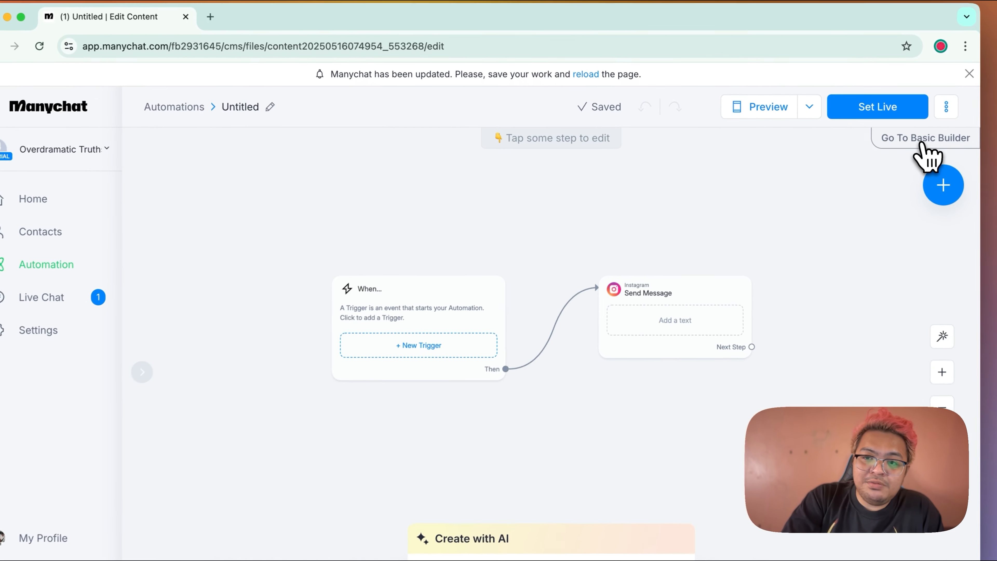
left_click(897, 140)
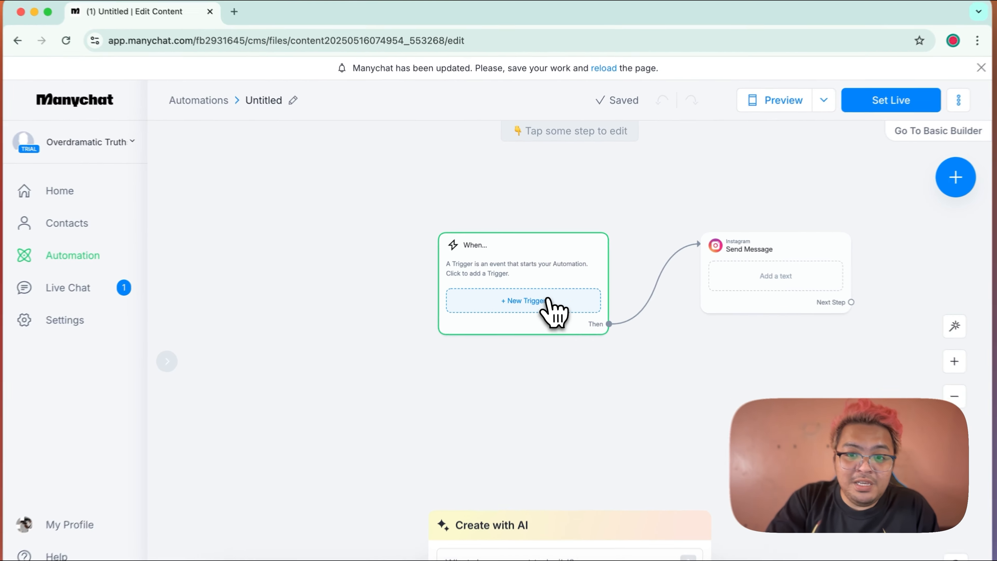
Add the Instagram trigger "User comments on your Post or Reel" and apply it to All Posts or Reels.
left_click(546, 293)
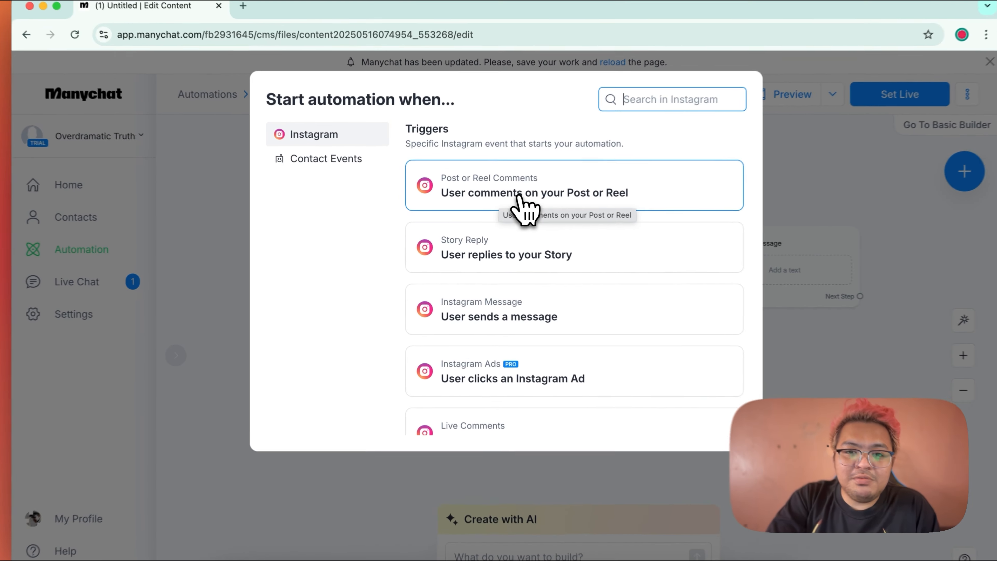
left_click(502, 204)
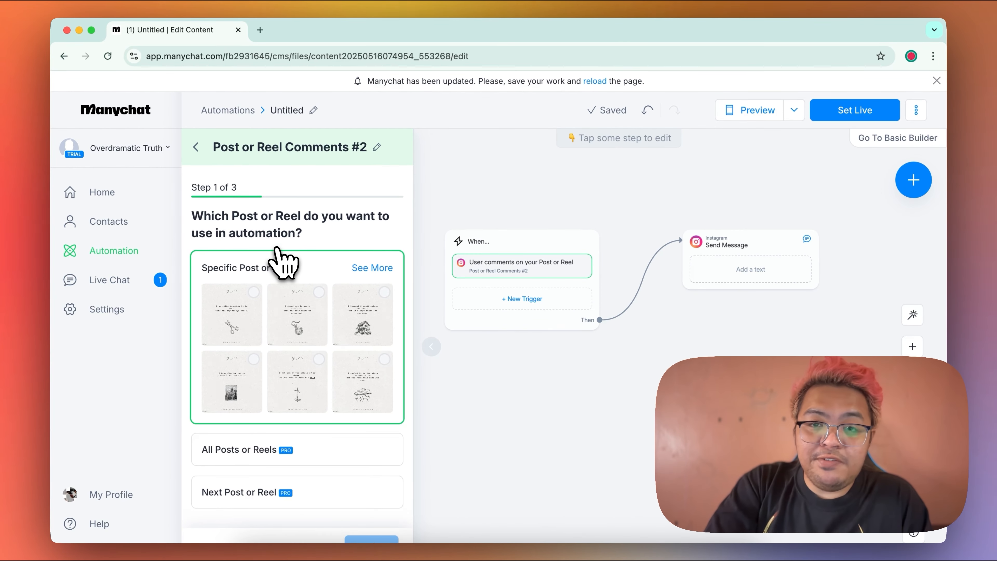
scroll(292, 264, "down", 1)
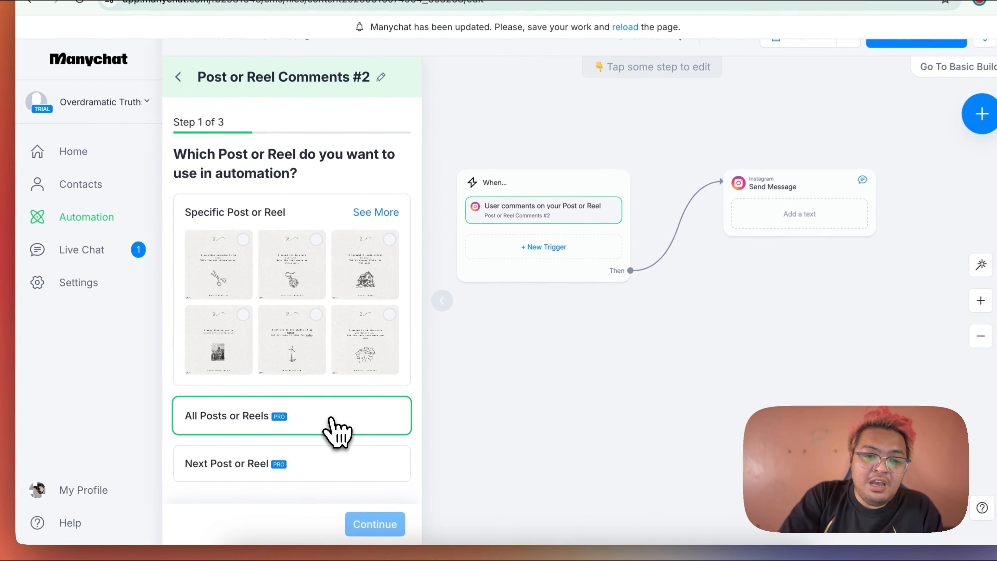
left_click(332, 433)
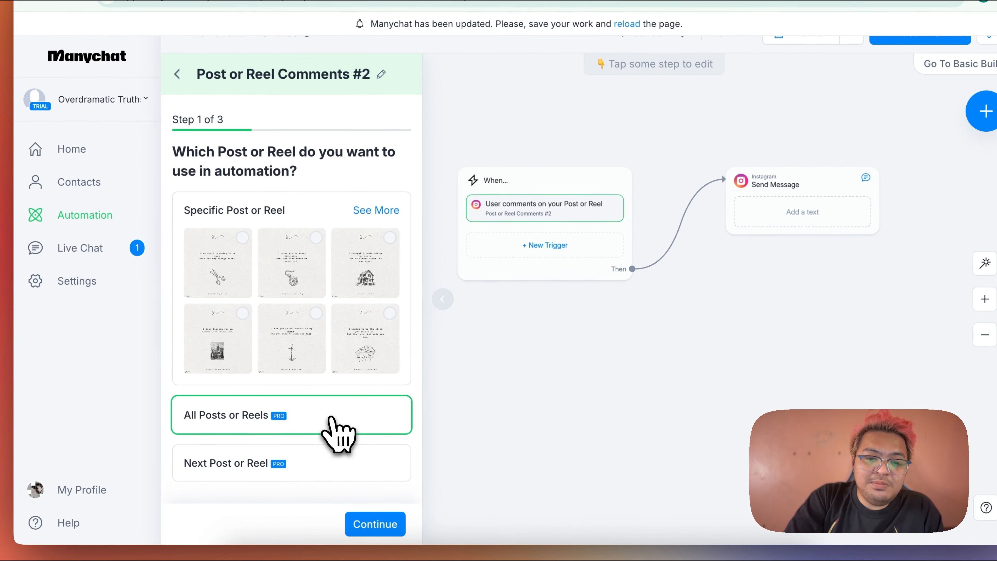
left_click(373, 526)
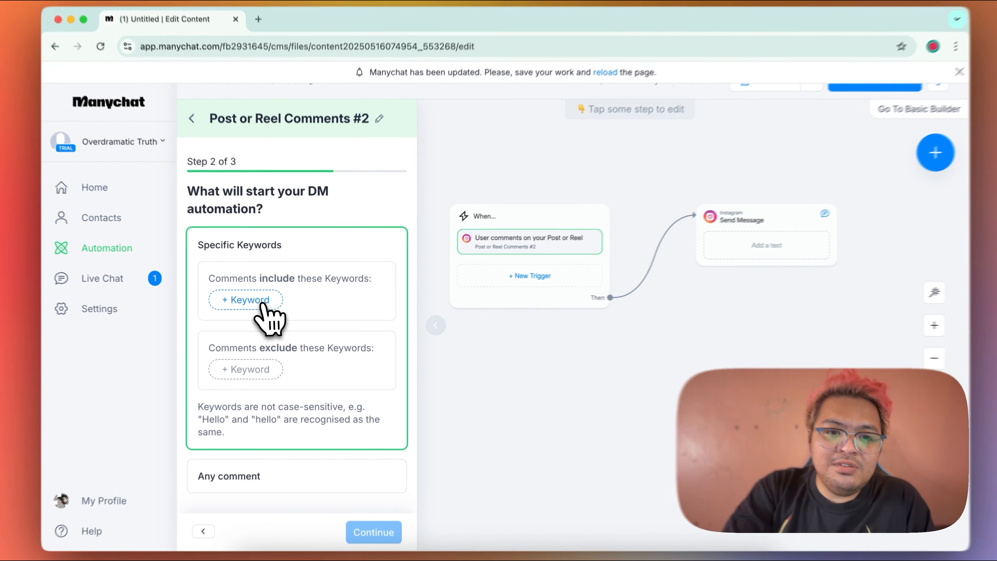
Make comments including the keyword "How" start the DM automation, and save the trigger with random multiple public replies.
left_click(260, 303)
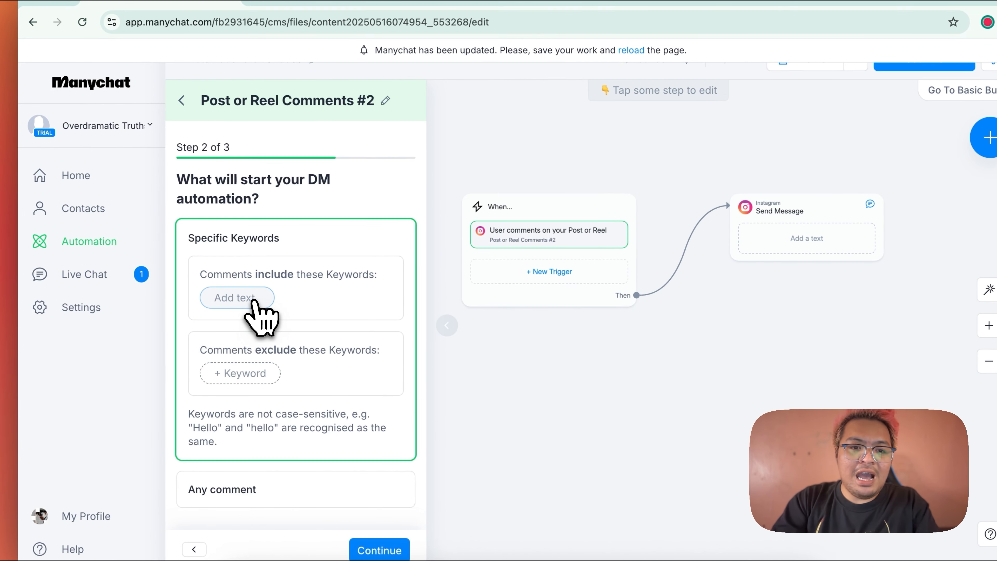
type("How")
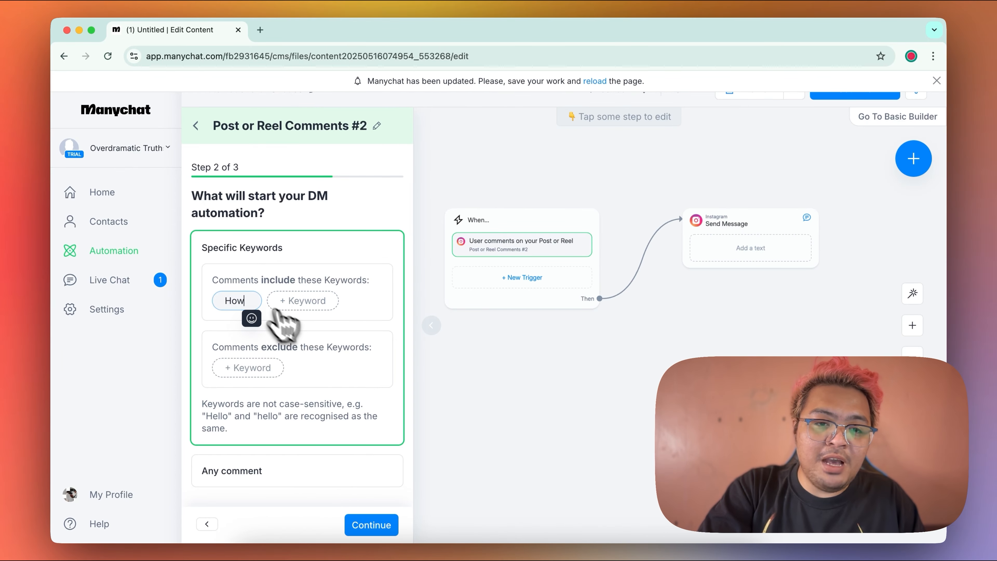
left_click(329, 337)
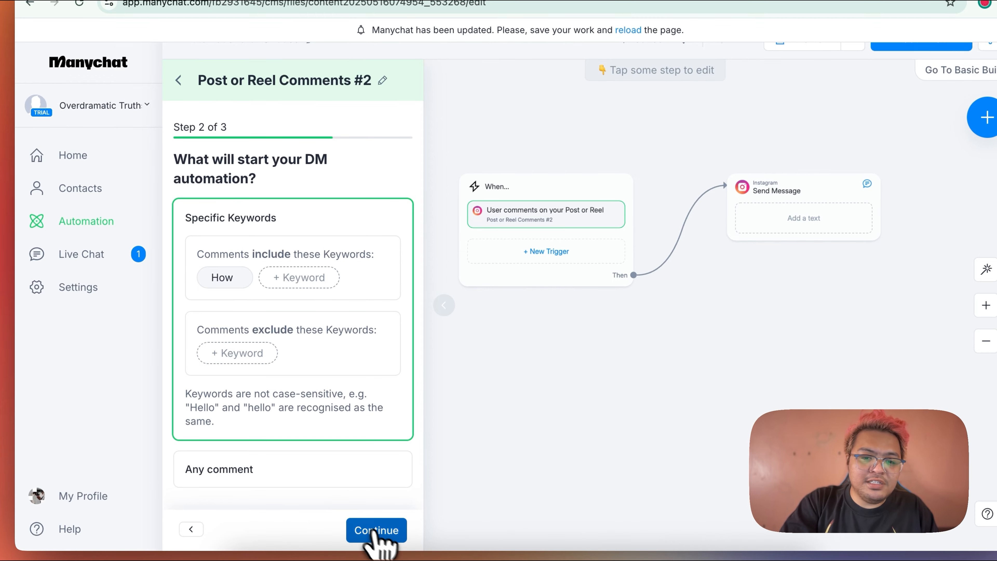
left_click(376, 531)
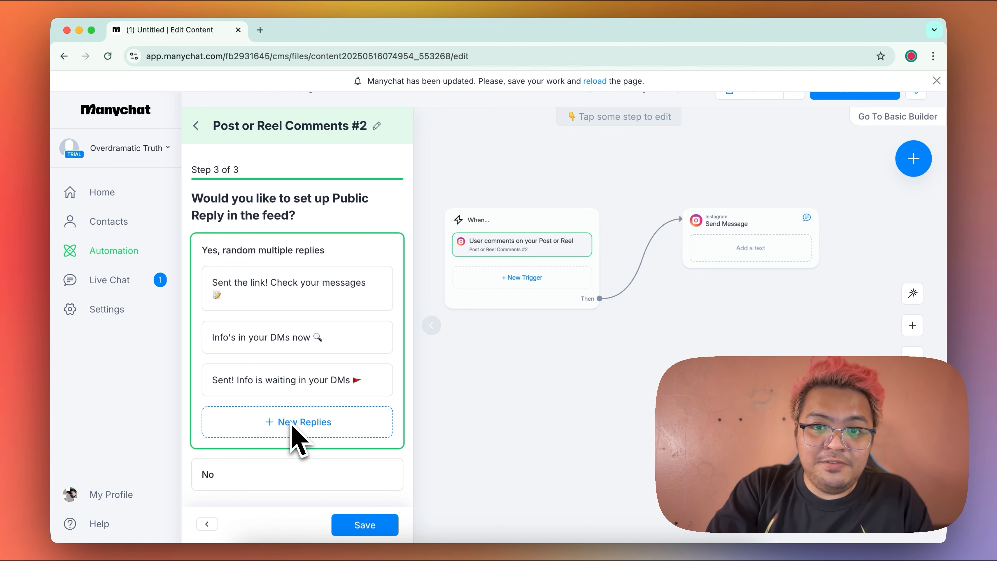
scroll(295, 426, "down", 1)
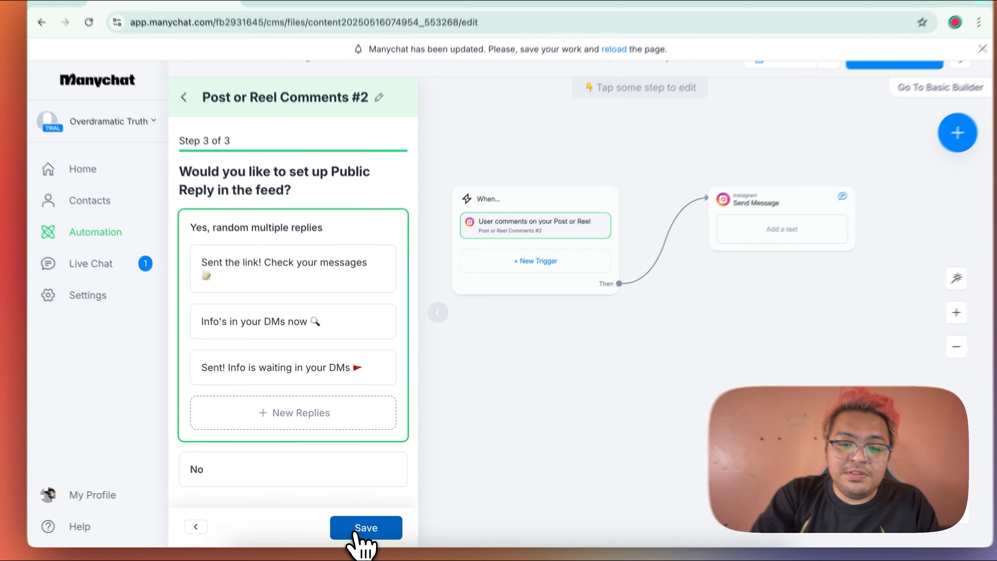
left_click(363, 526)
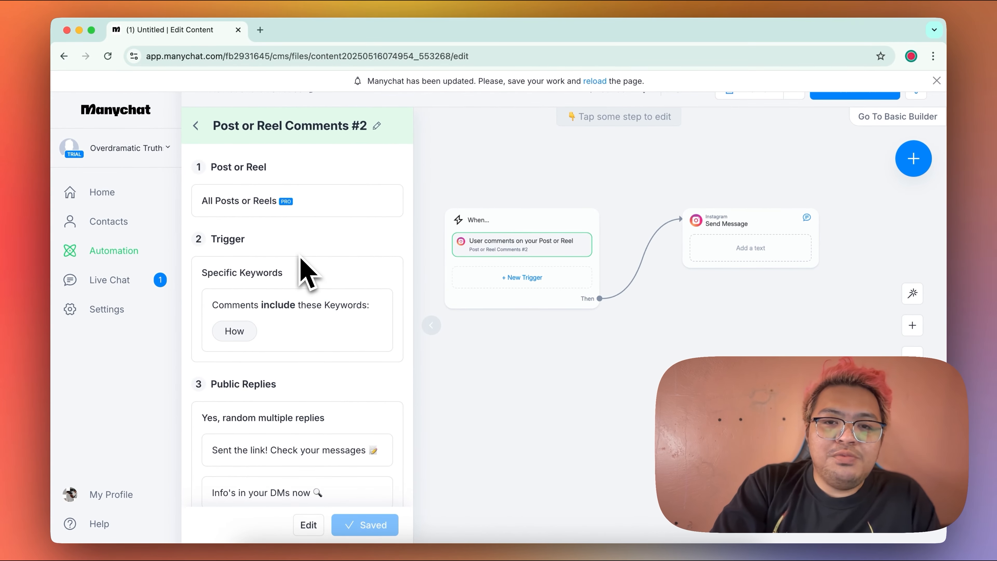
Review the saved trigger's post selection, keyword and public replies, and close its settings.
scroll(301, 273, "down", 3)
scroll(305, 272, "up", 3)
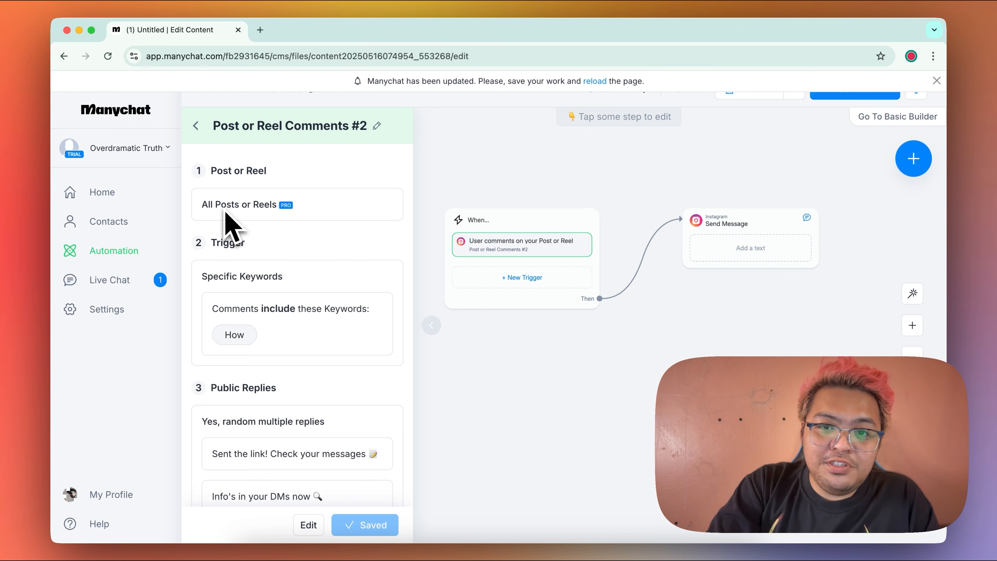
scroll(227, 214, "down", 2)
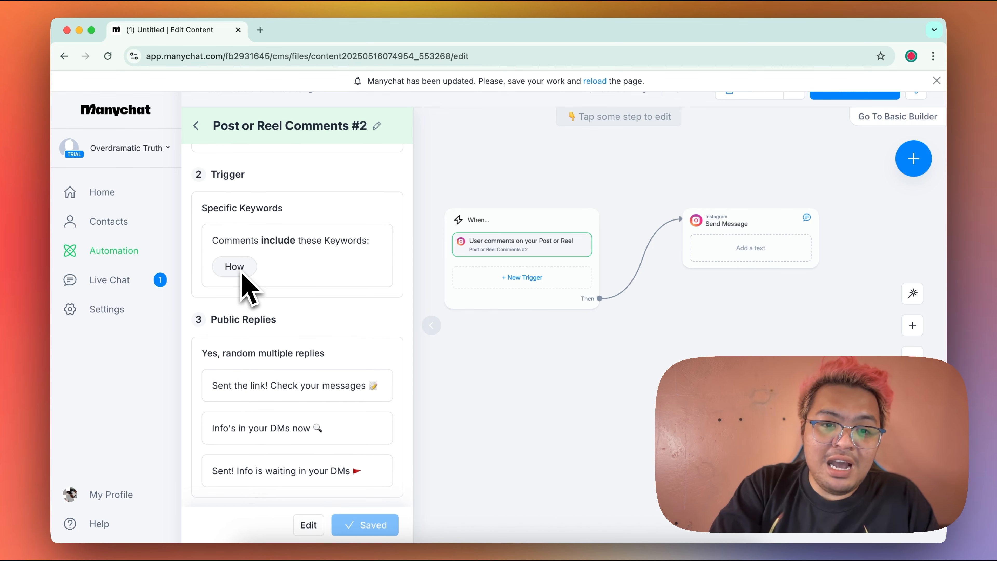
scroll(248, 286, "down", 1)
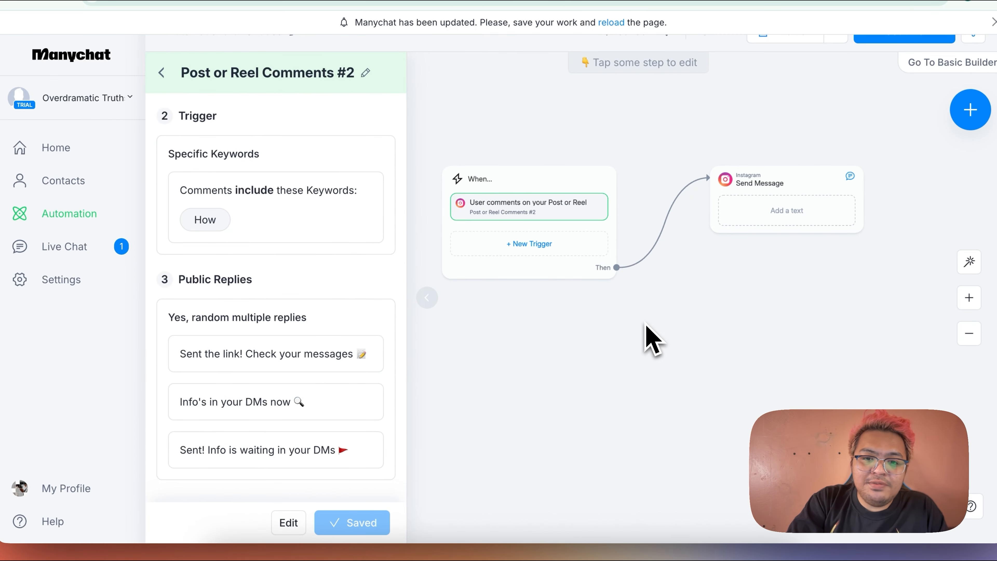
left_click(646, 340)
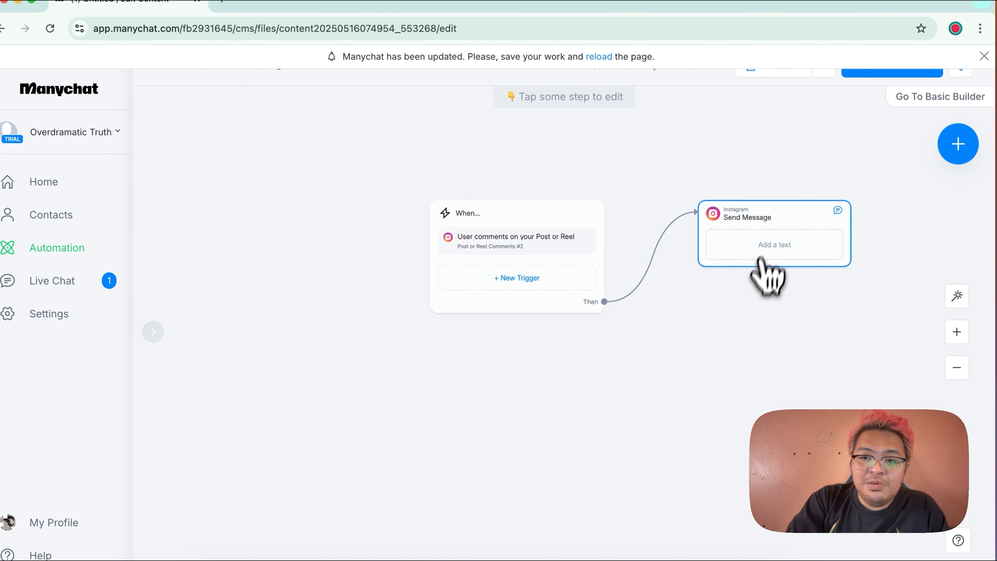
Move the Instagram Send Message block closer to the trigger, open it for editing and check its sending options and the Comment Reply help note.
left_click_drag(769, 218, 732, 238)
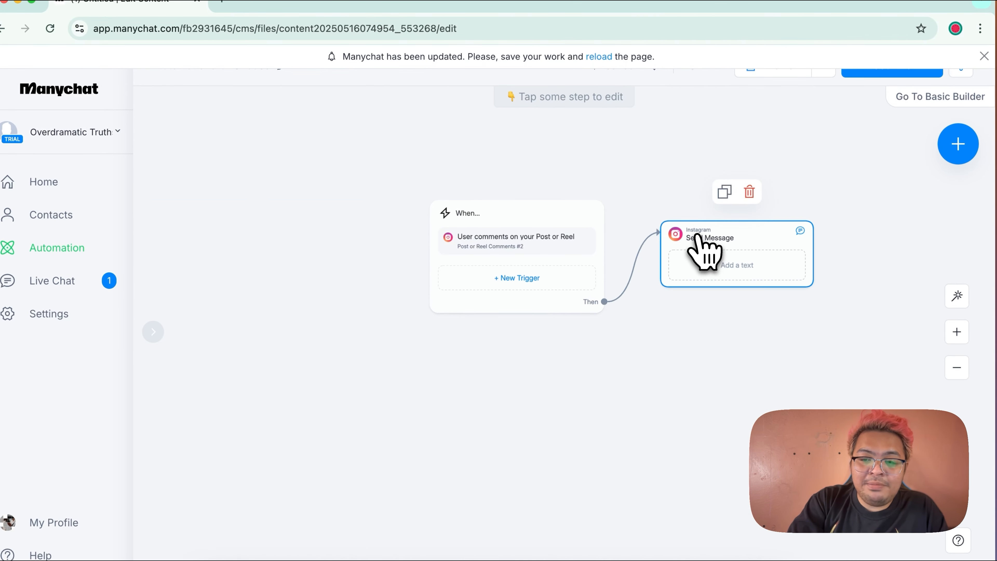
left_click(729, 241)
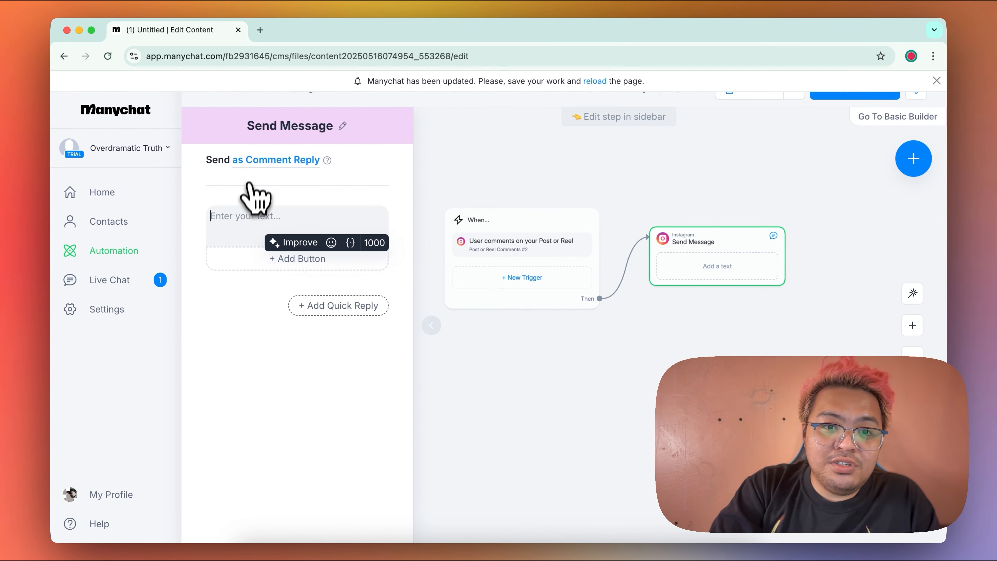
mouse_move(327, 161)
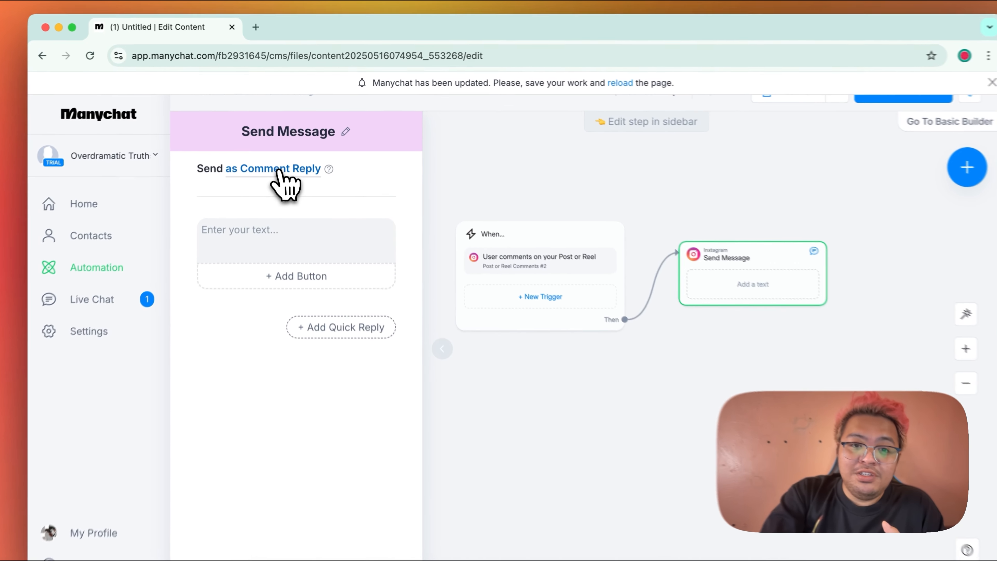
left_click(284, 161)
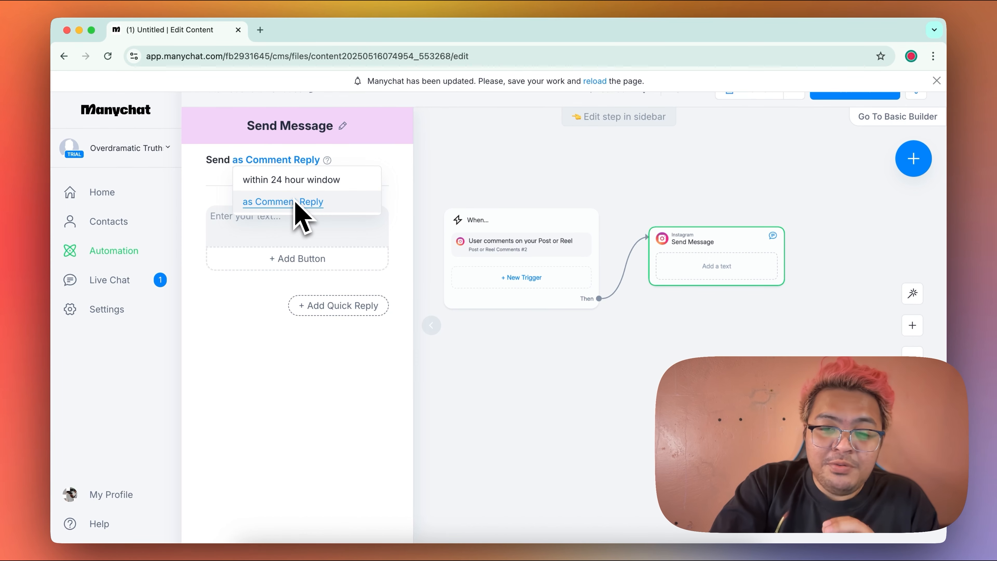
mouse_move(328, 161)
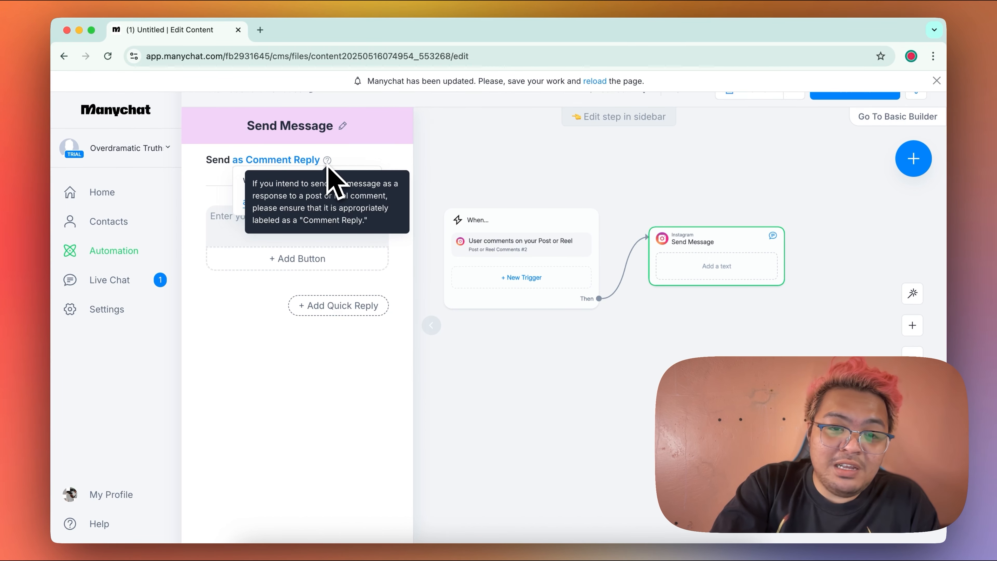
Write the message "Hey! I saw your comment on my post. Happy to hear that you're interested. Here's more info about me." and improve it with AI.
left_click(236, 232)
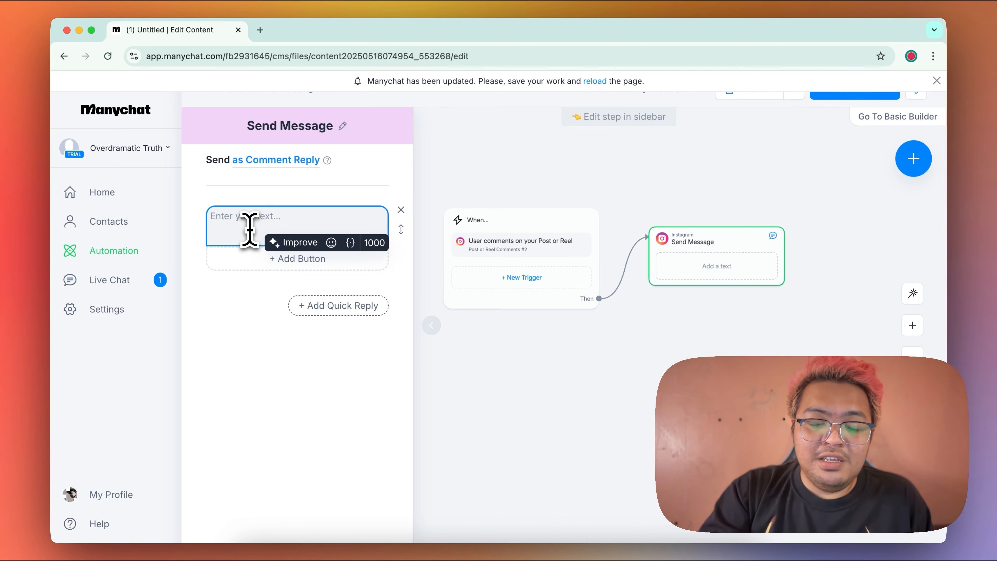
type("Hey! I saw your comment on my post. Happy to hear that you're interested. Here's more info about me.")
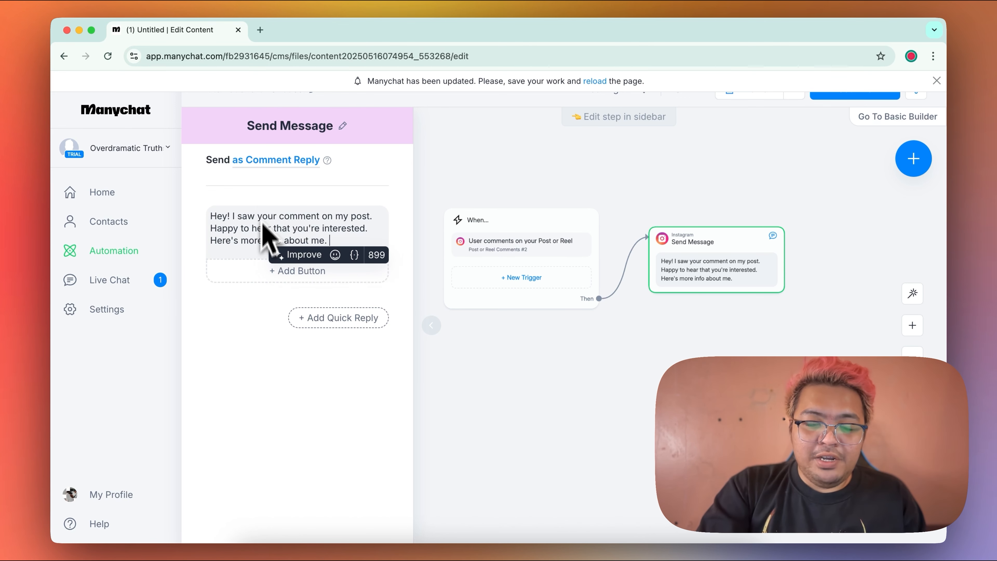
left_click(303, 255)
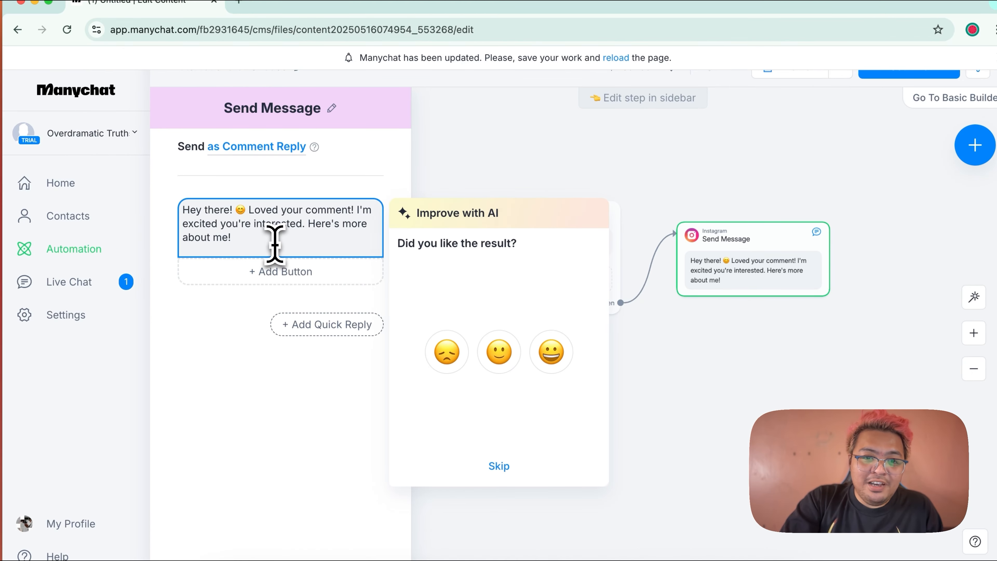
left_click(275, 243)
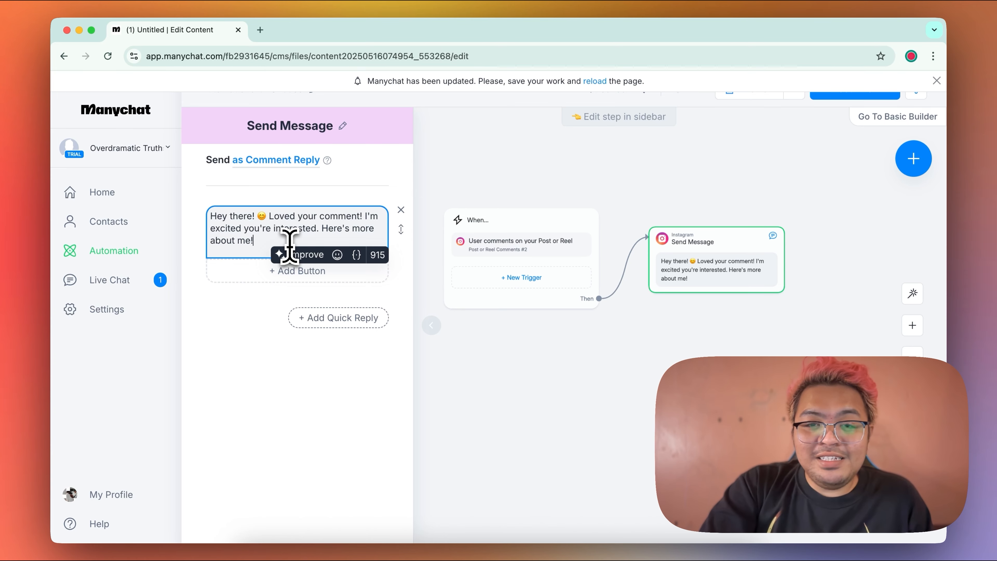
left_click(283, 277)
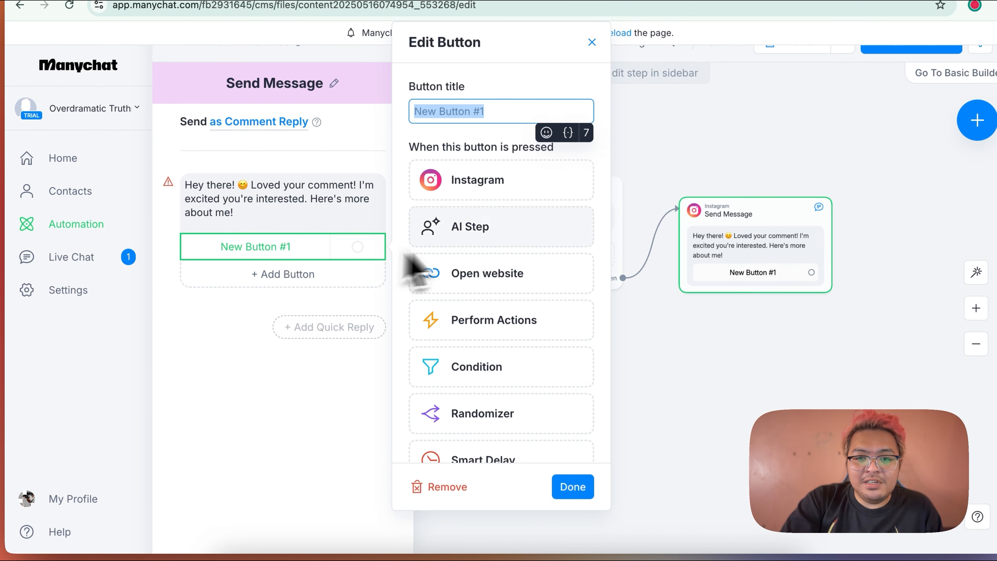
left_click(501, 276)
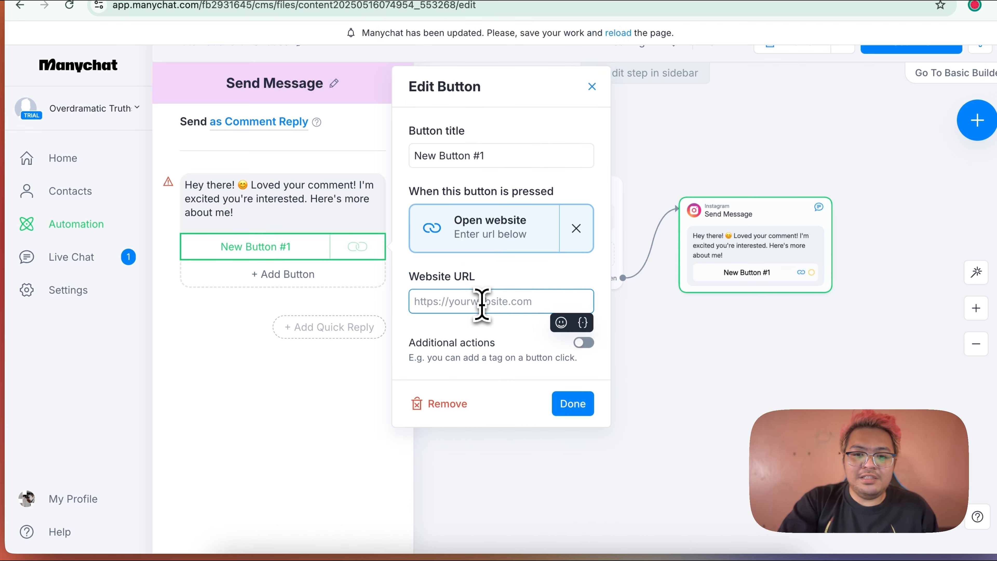
type("www.google.com")
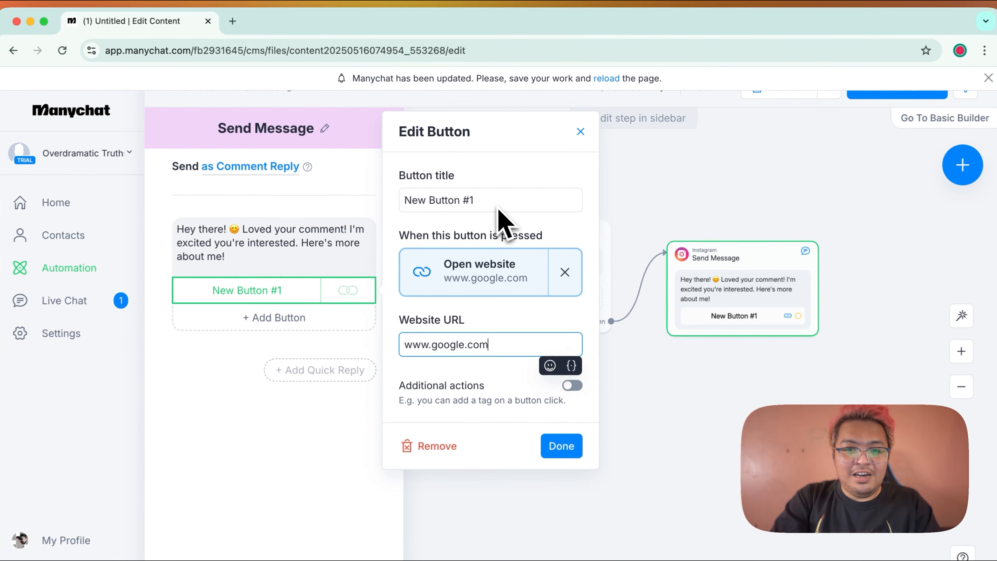
triple_click(494, 190)
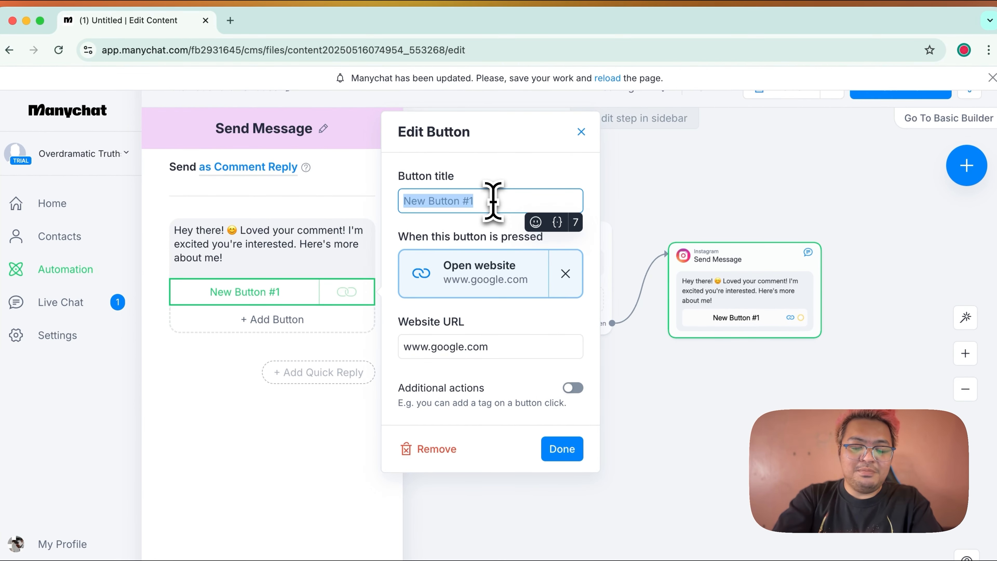
type("Learn More!")
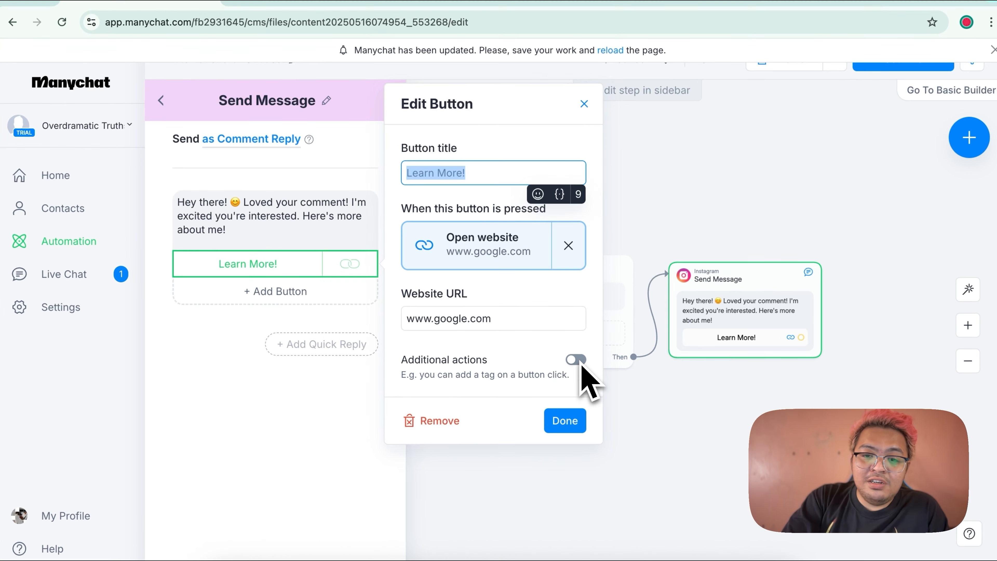
Enable additional actions for the Learn More! button and add an Add Tag action.
left_click(576, 360)
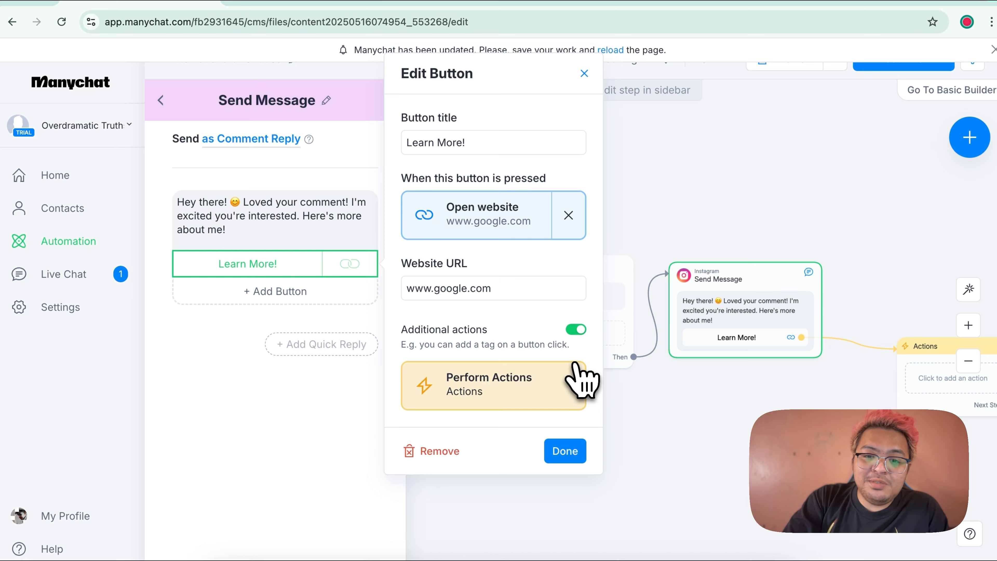
left_click(497, 410)
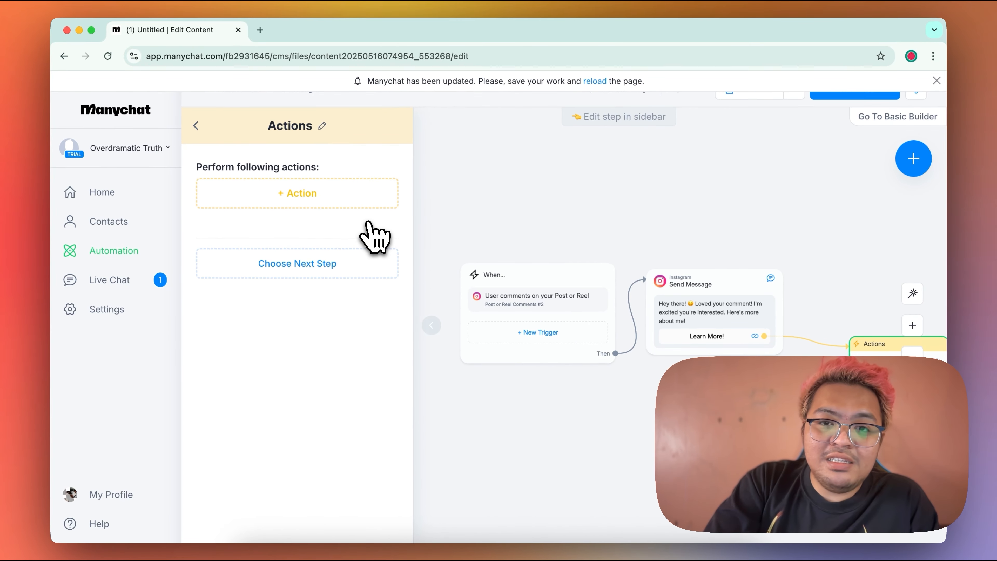
left_click(340, 196)
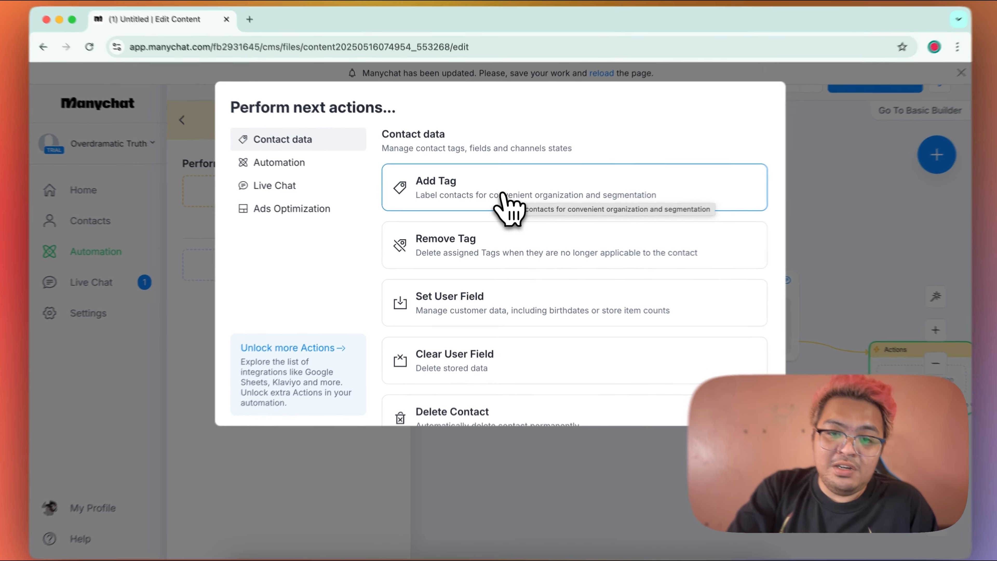
left_click(502, 196)
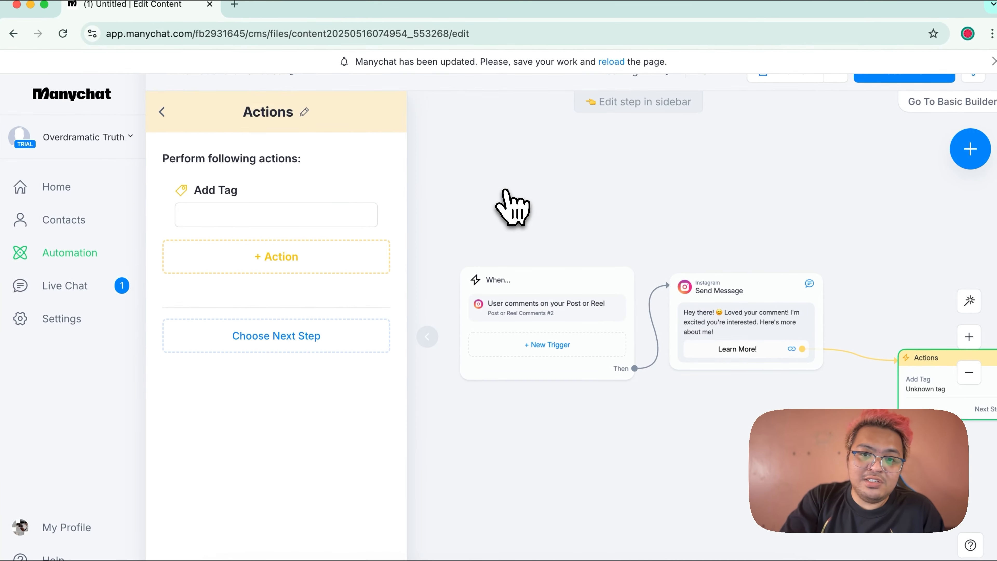
Create a new tag named "IG FOLLOWER" in the Tags folder for the Add Tag action.
left_click(308, 220)
type("IG ")
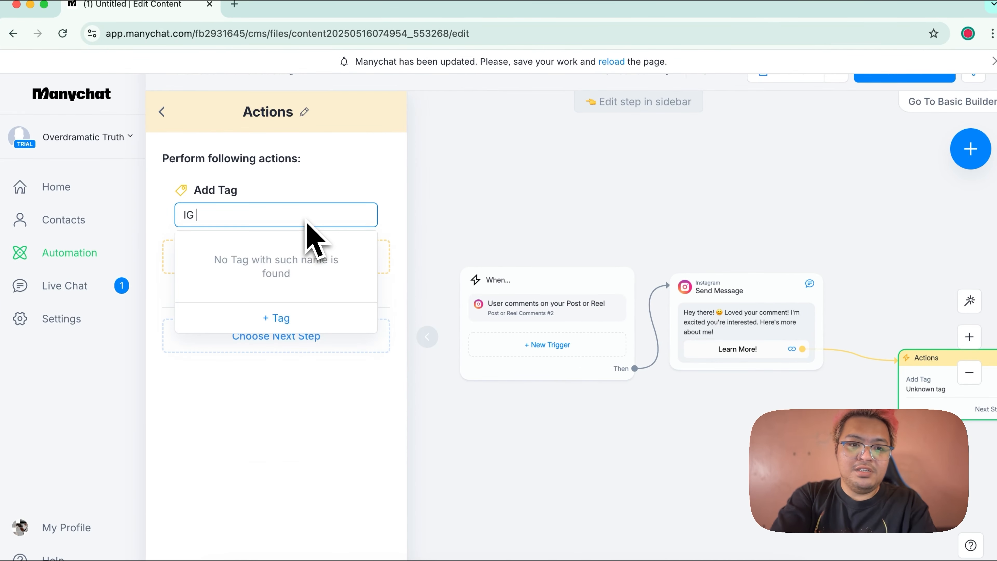
type("FOLLOWER")
left_click(276, 318)
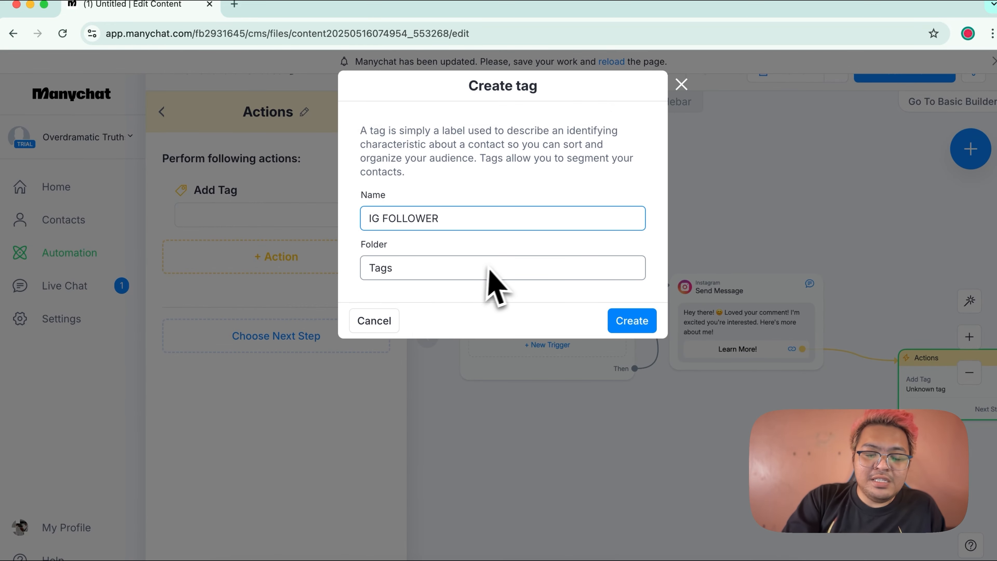
left_click(635, 328)
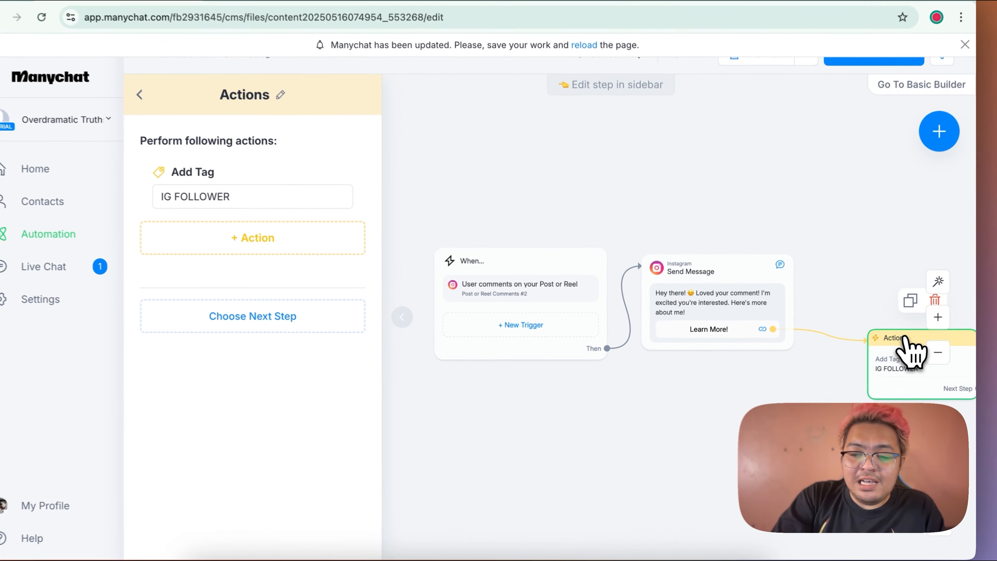
Move the Actions block next to the Send Message block and close its settings.
left_click_drag(883, 351, 834, 287)
scroll(788, 380, "right", 3)
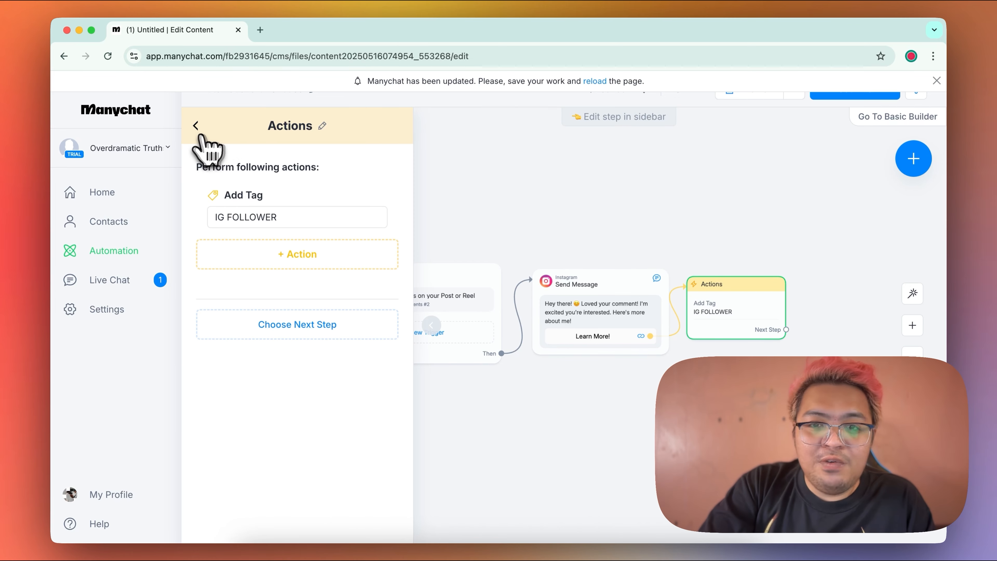
left_click(196, 126)
left_click(195, 126)
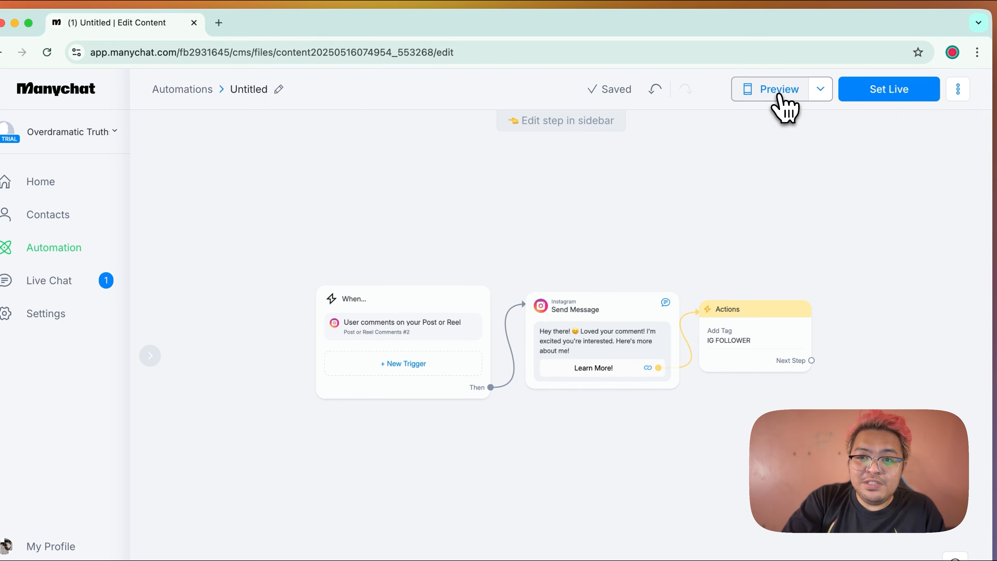
Preview the automation, test the Learn More! button's link, and close both the opened website and the preview.
left_click(780, 94)
left_click(827, 294)
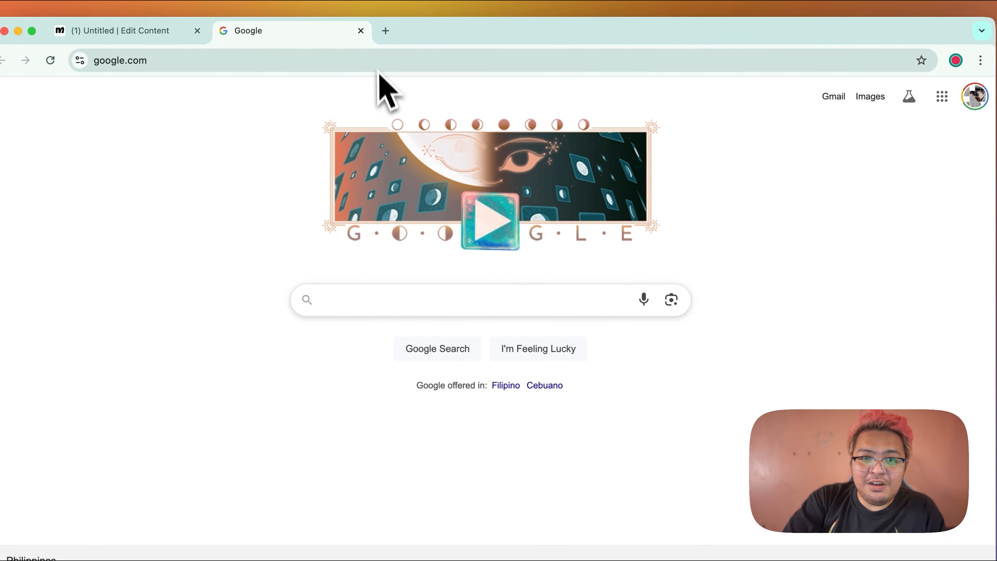
left_click(355, 20)
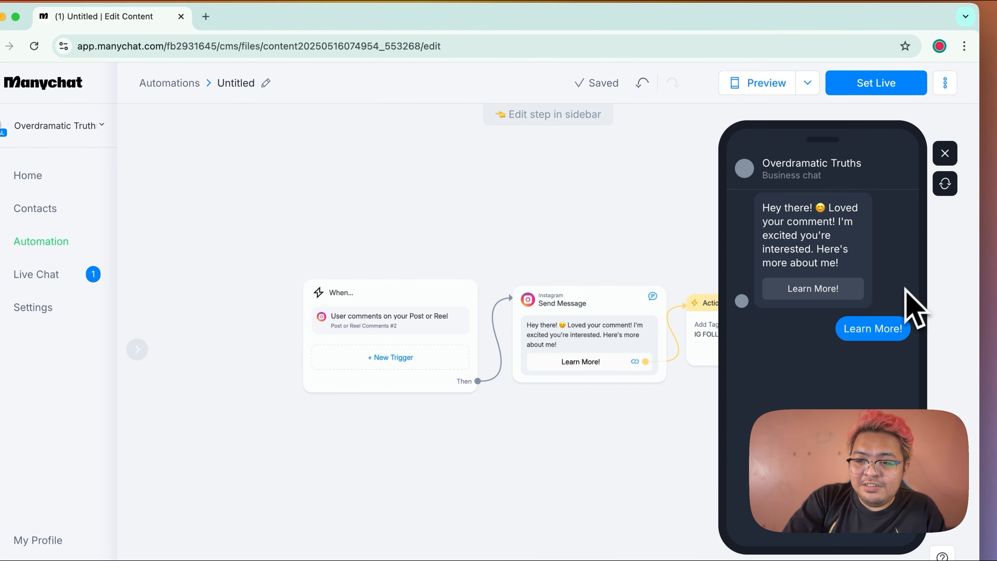
left_click(945, 154)
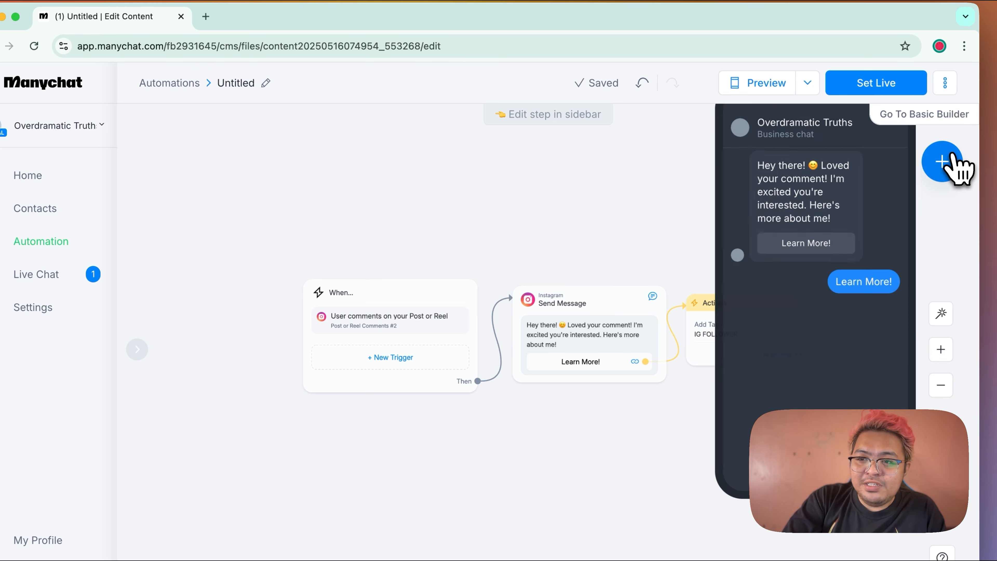
Set the automation live, dismiss the notice and rename the automation "How Comment".
left_click(867, 90)
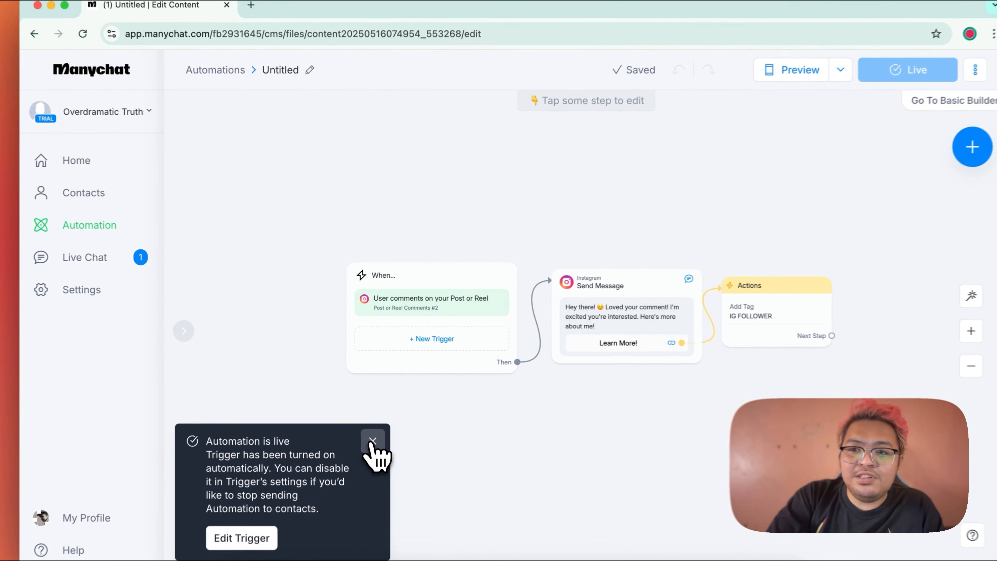
left_click(370, 425)
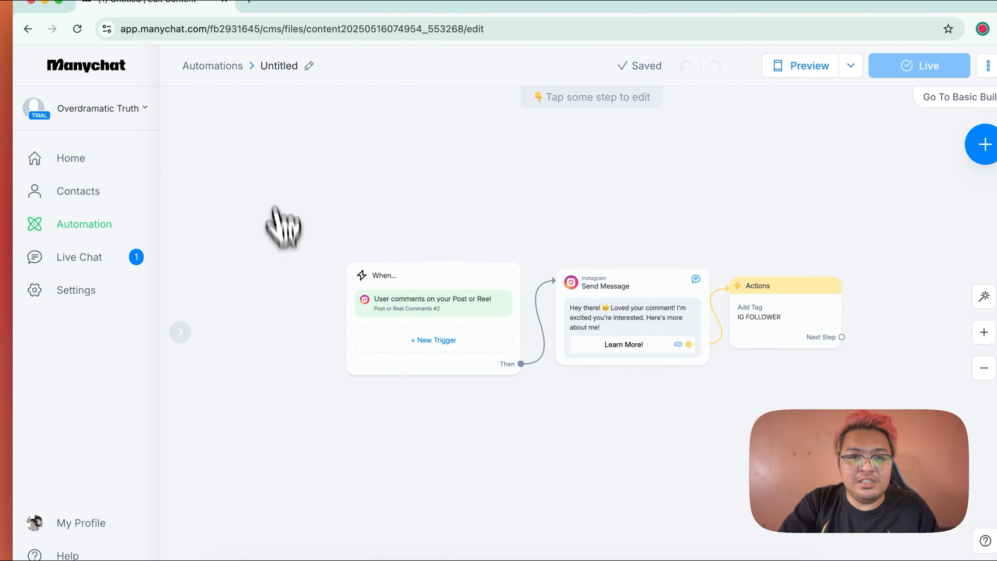
left_click(309, 69)
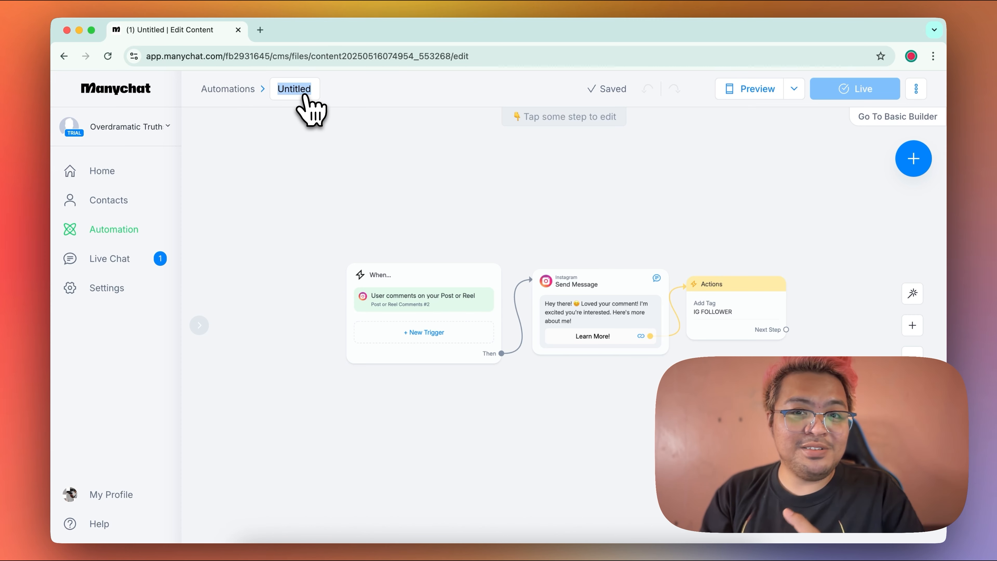
type("How Comment")
key("Return")
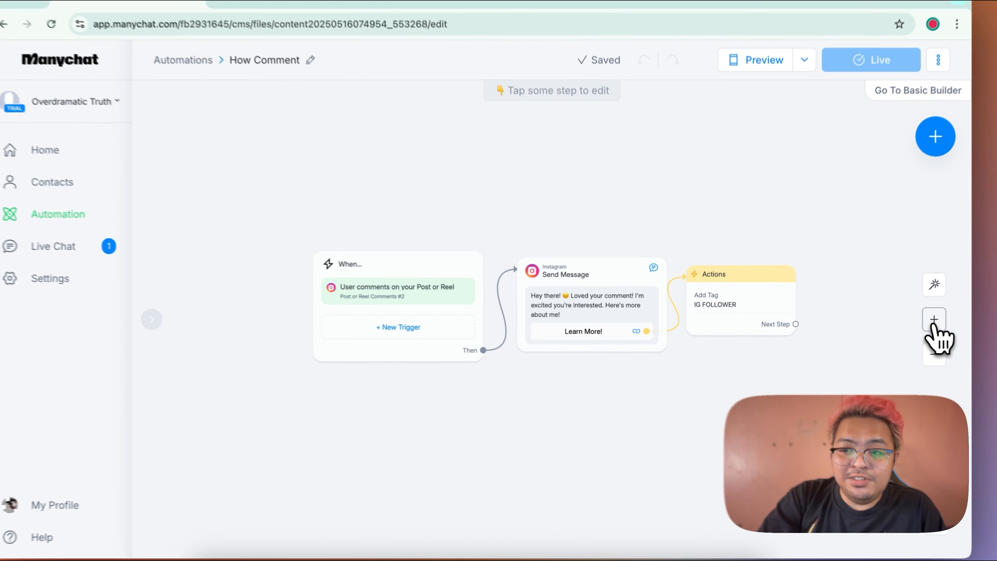
Inspect the flow up close and browse the step types that can be added, including content, AI and logic steps.
left_click(911, 330)
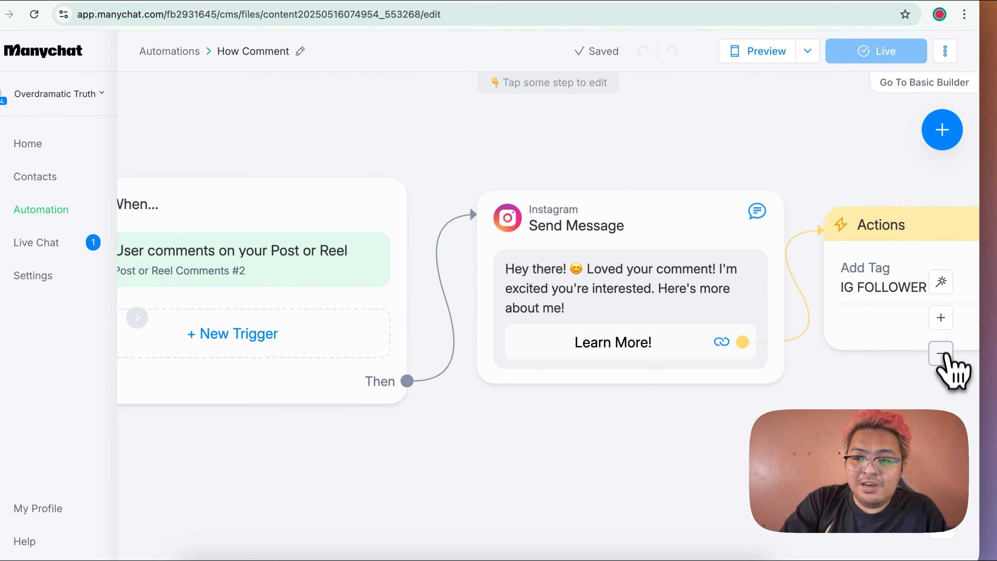
left_click(914, 357)
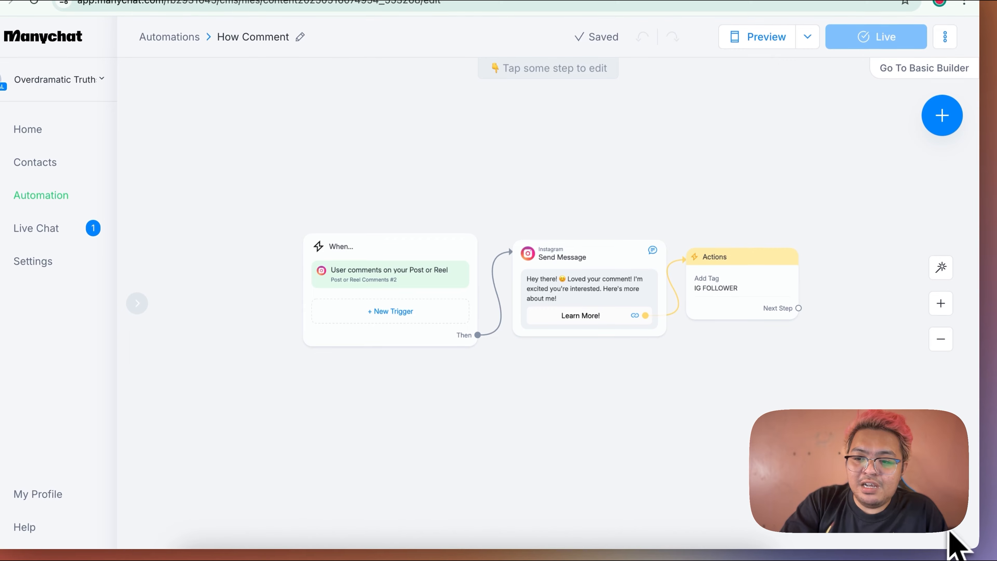
left_click(944, 151)
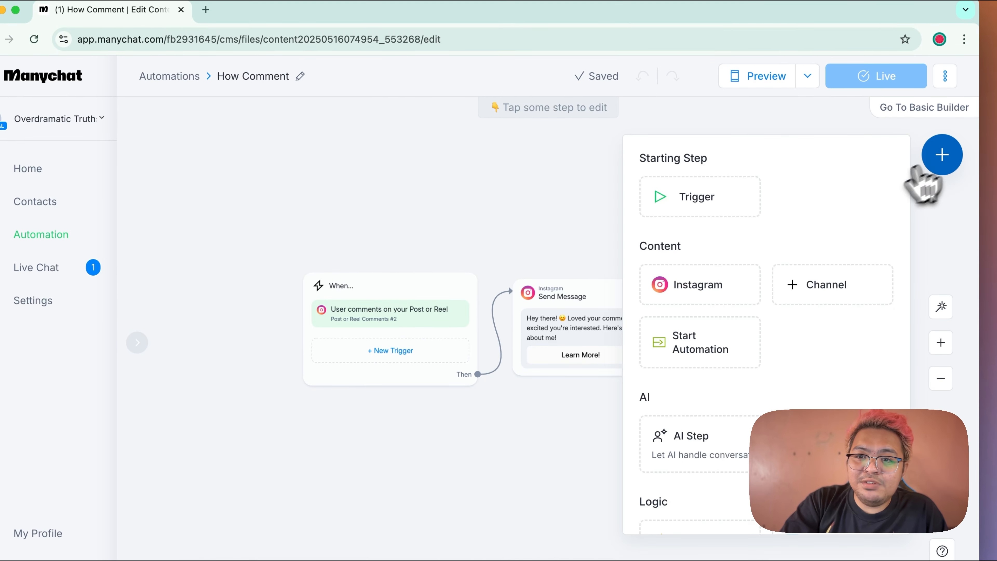
scroll(717, 259, "down", 5)
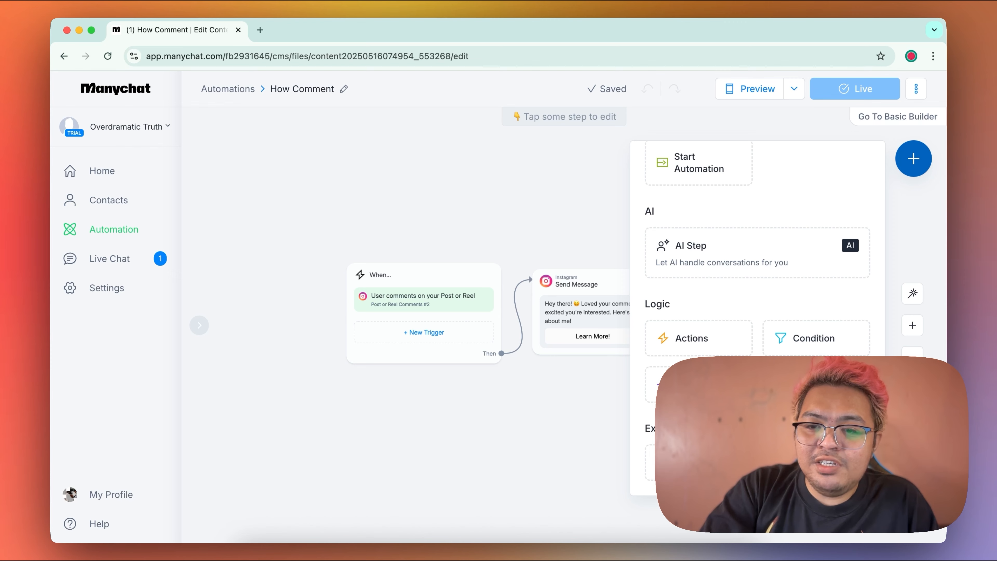
scroll(760, 350, "up", 3)
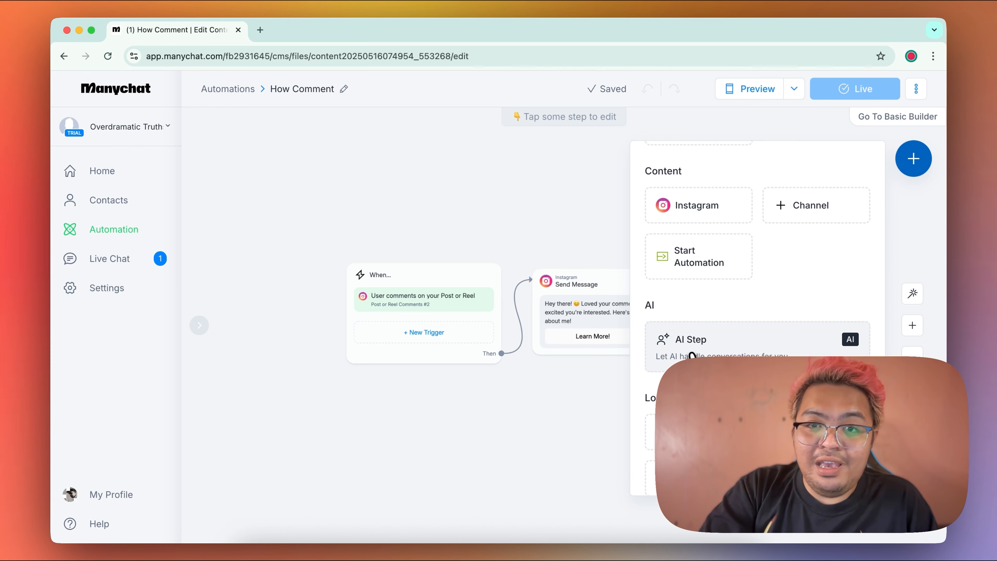
Close the list of addable steps, view the automation in the Basic Builder and return to the Flow Builder.
scroll(742, 256, "up", 2)
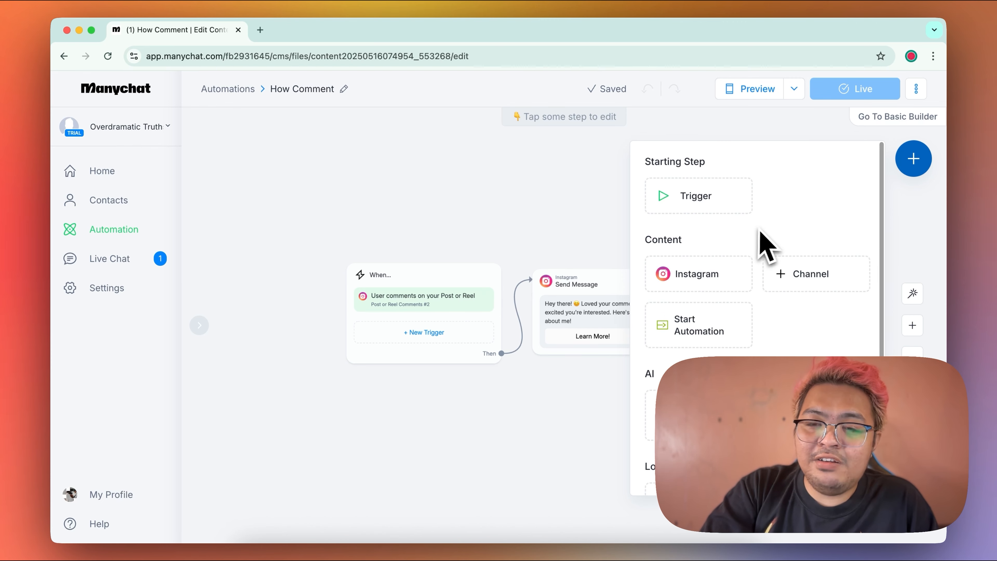
left_click(552, 234)
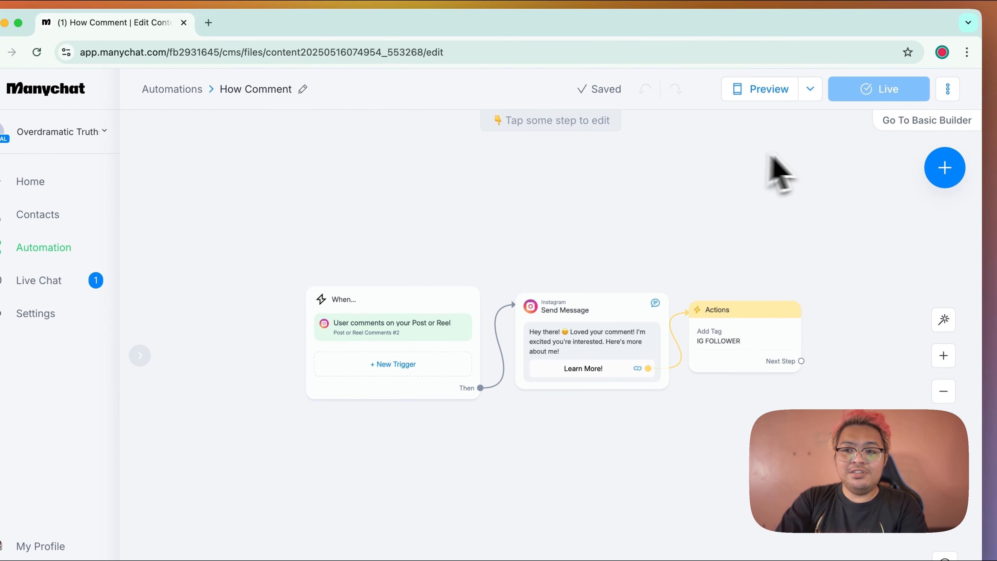
left_click(917, 122)
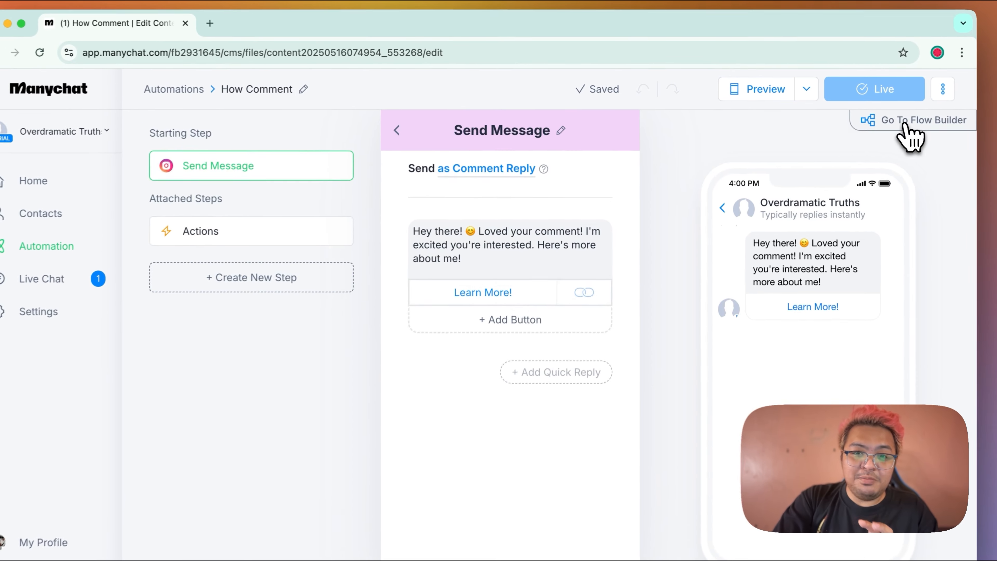
left_click(876, 120)
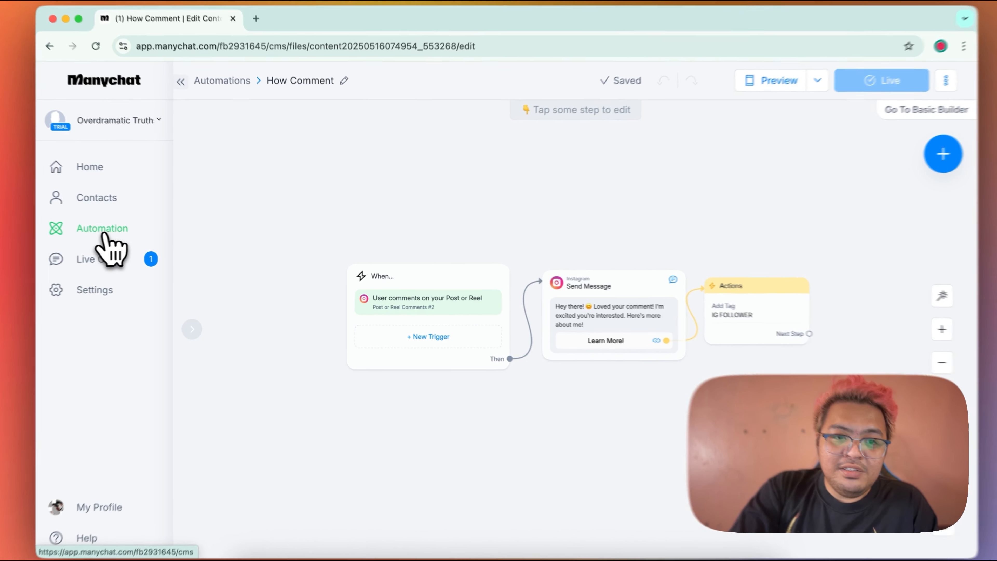
Go to the My Automations list, look at the management options available for the How Comment automation and dismiss them.
left_click(114, 232)
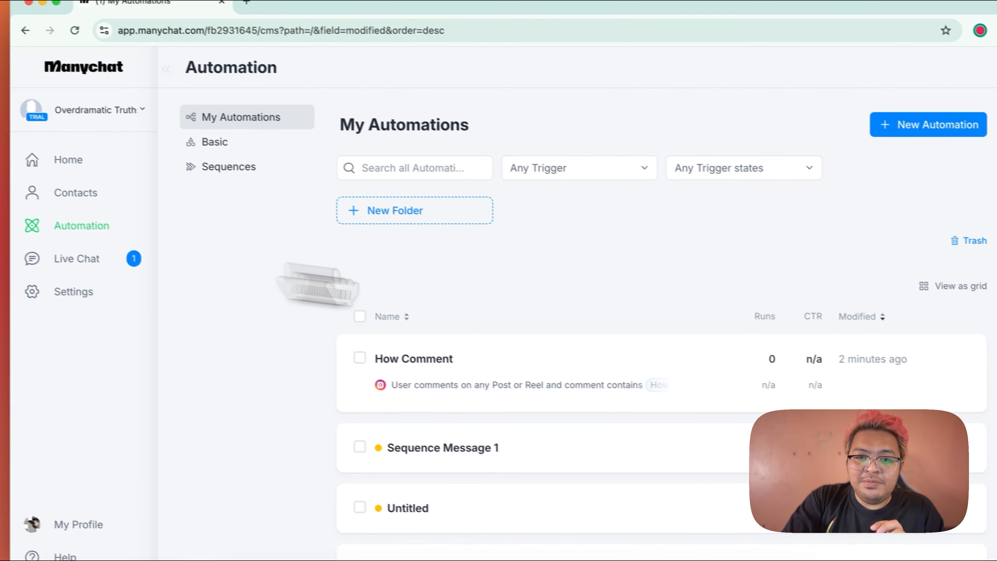
scroll(803, 328, "down", 2)
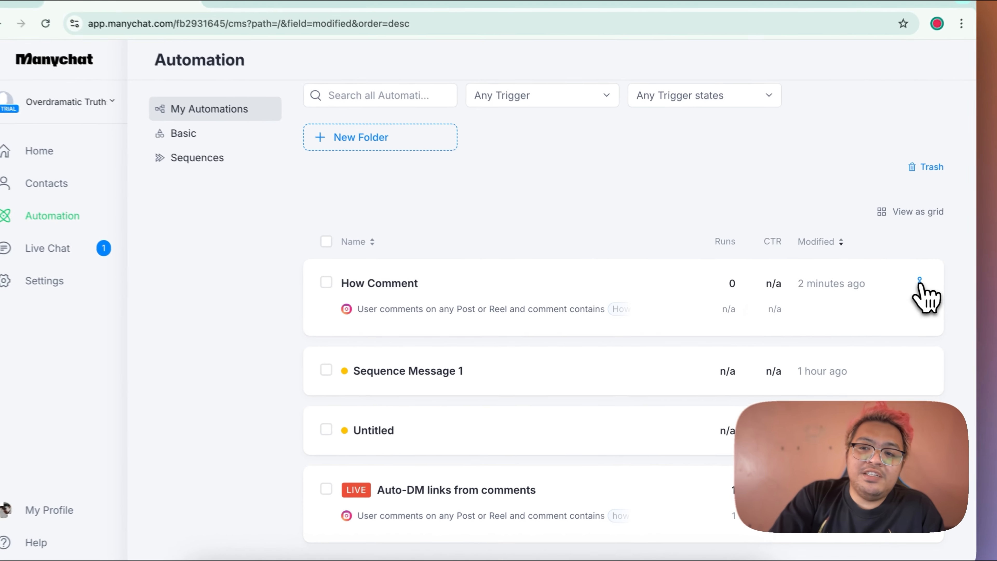
left_click(896, 290)
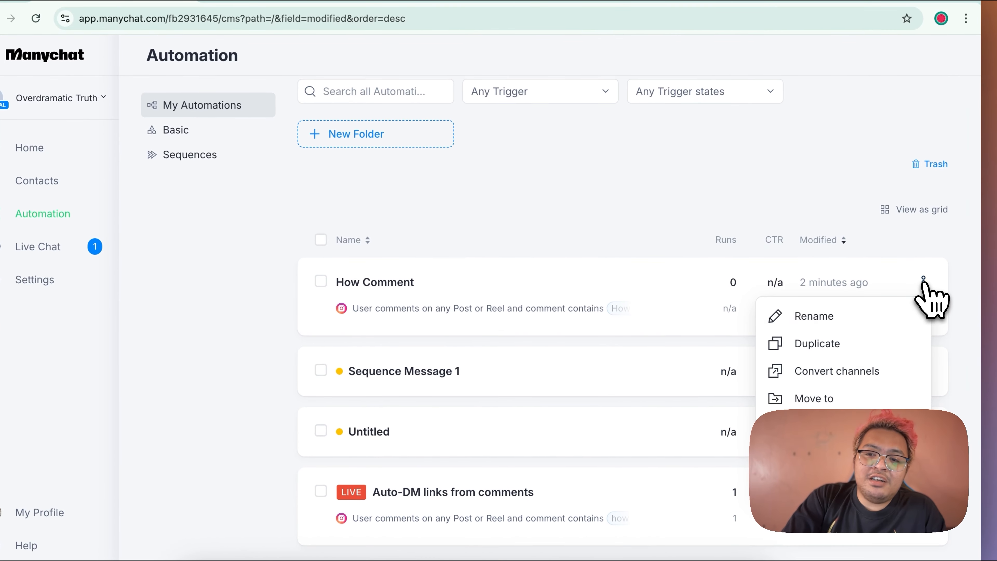
left_click(714, 190)
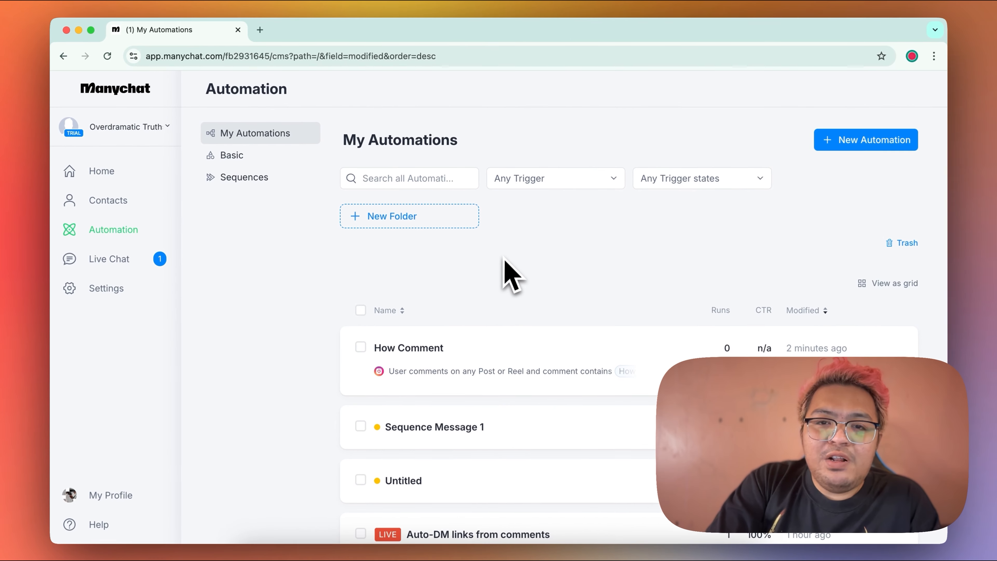